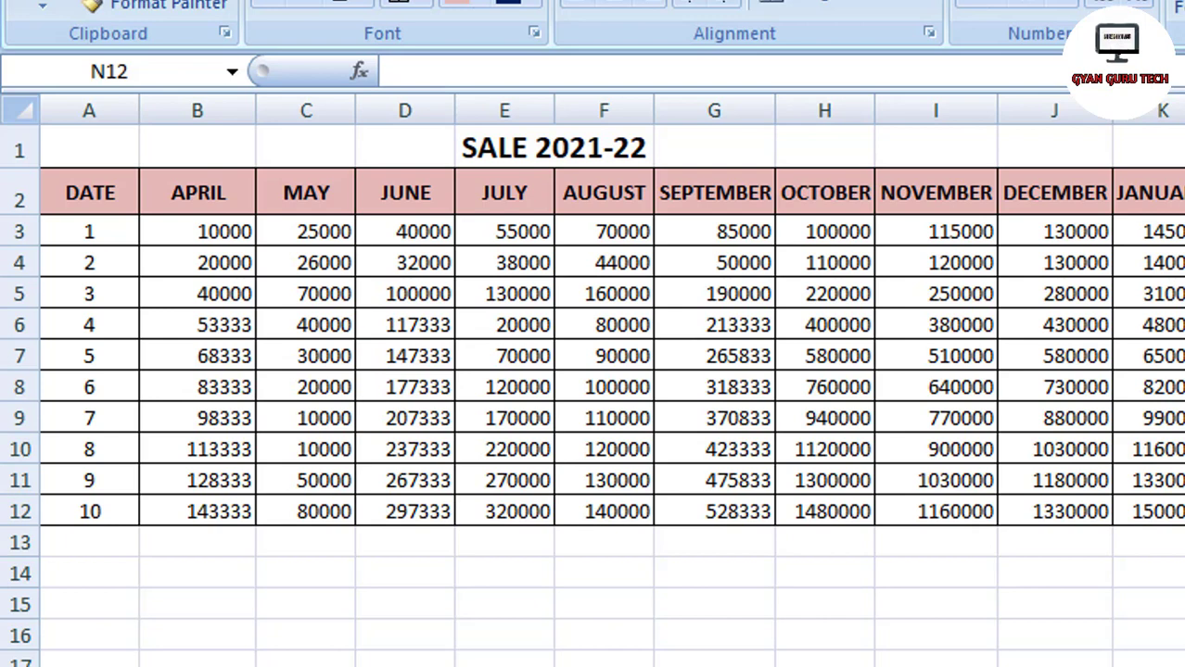
- Examine the sales table's date column, month headings, and the April and May sales figures
left_click(92, 189)
left_click(57, 192)
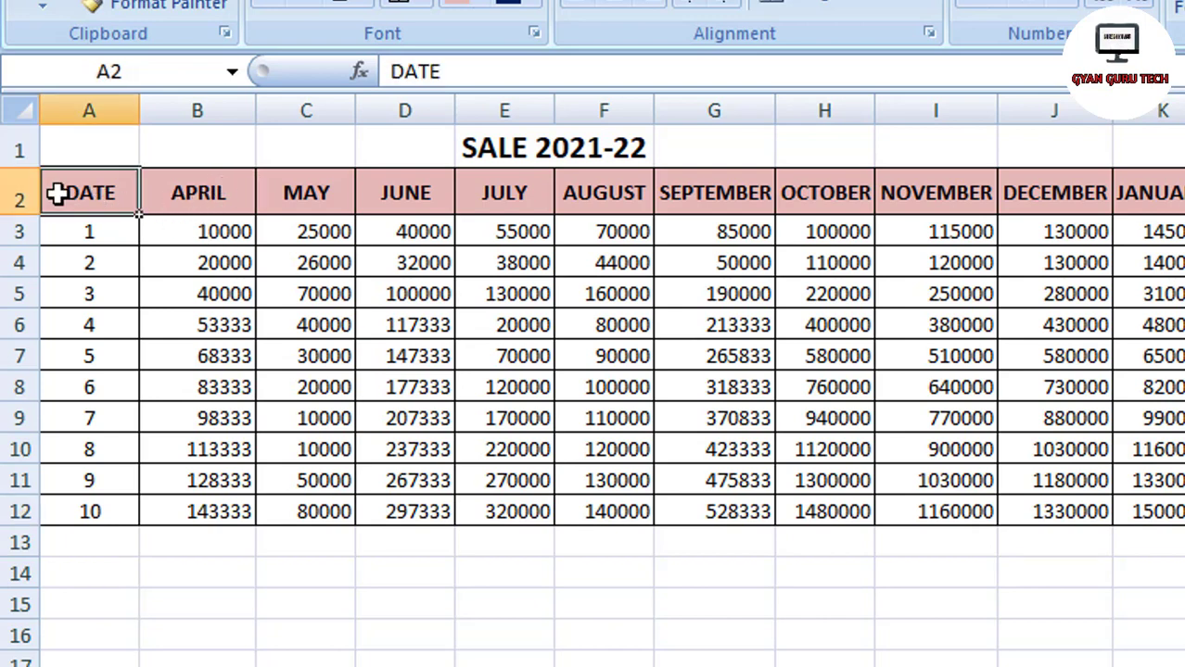
left_click_drag(59, 196, 48, 508)
left_click_drag(180, 193, 598, 193)
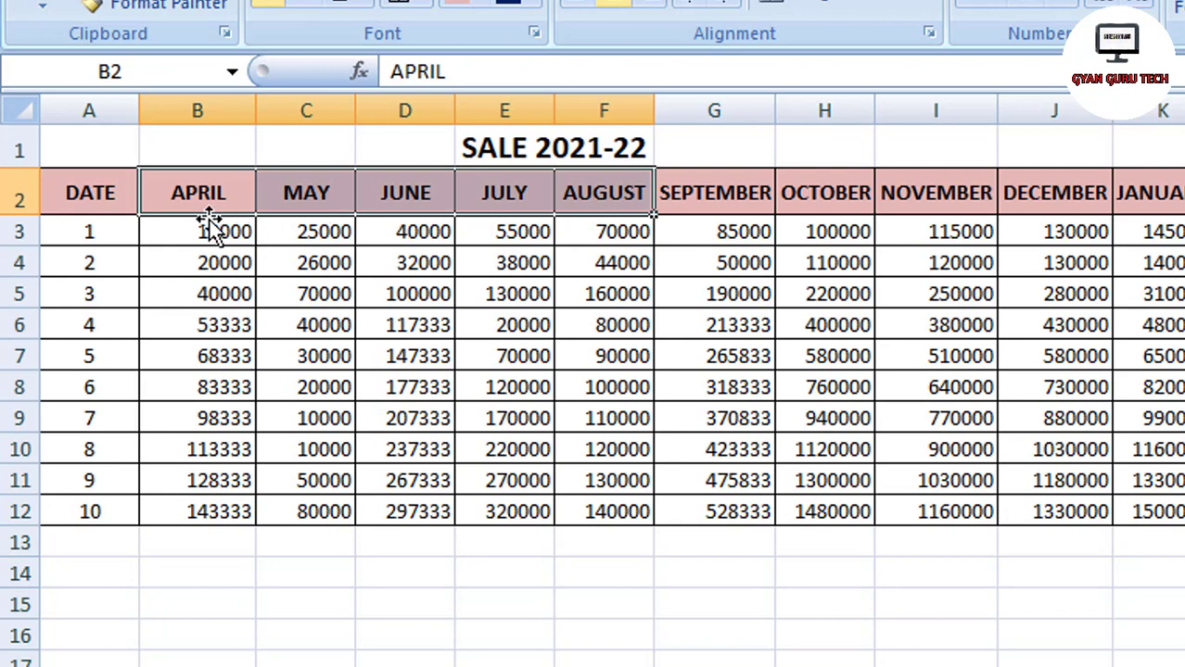
left_click_drag(205, 236, 206, 449)
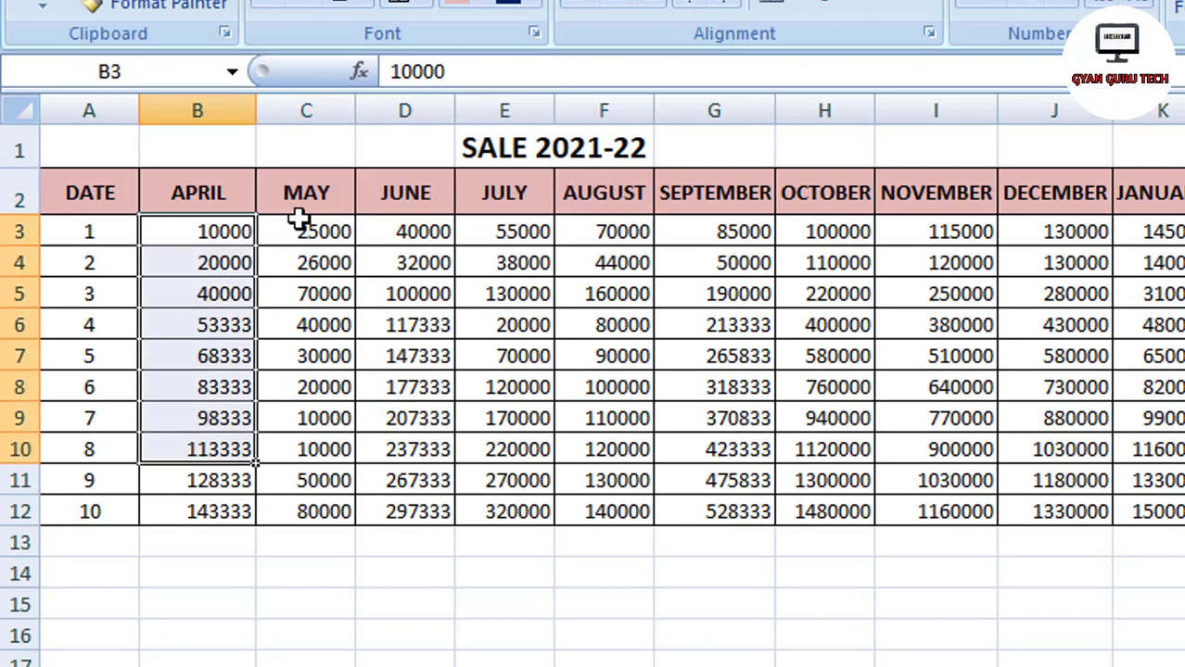
left_click_drag(306, 230, 309, 295)
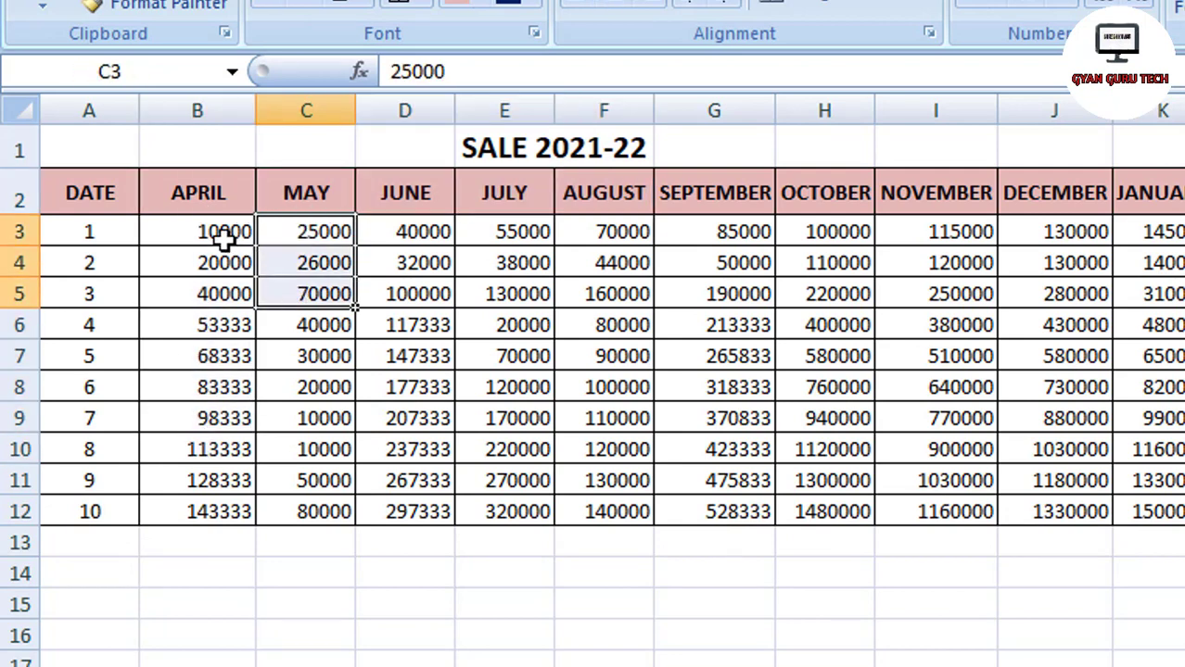
left_click(219, 234)
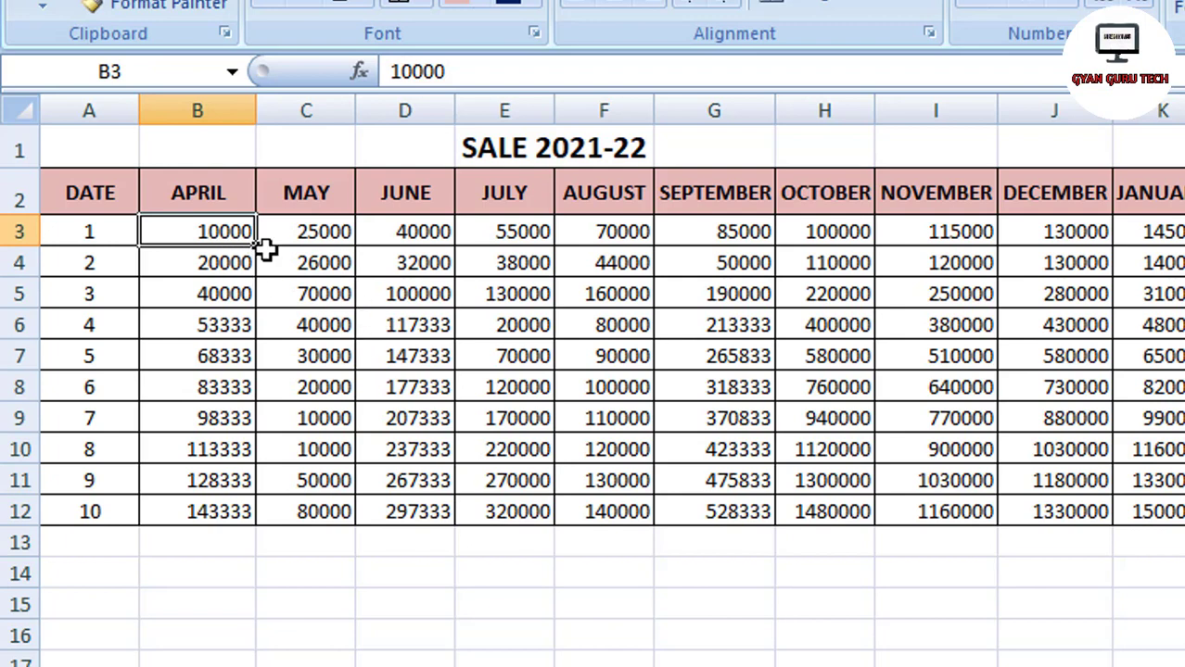
- Set the May sale for date 1 in cell C3 to 9000
left_click(336, 238)
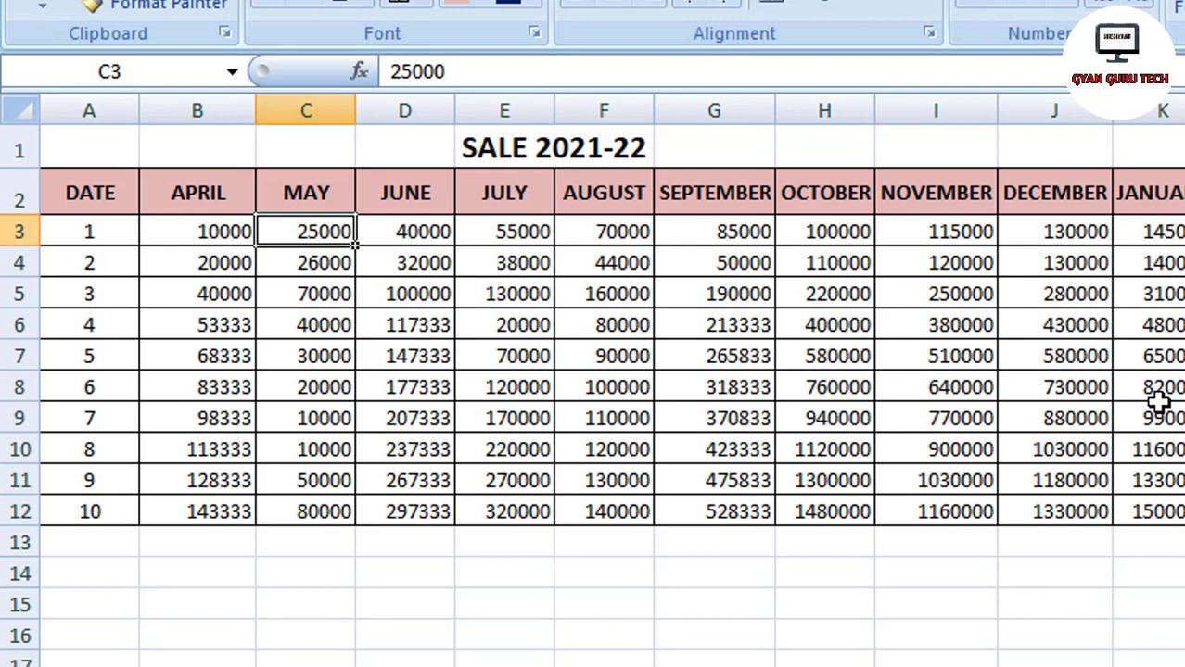
type("9")
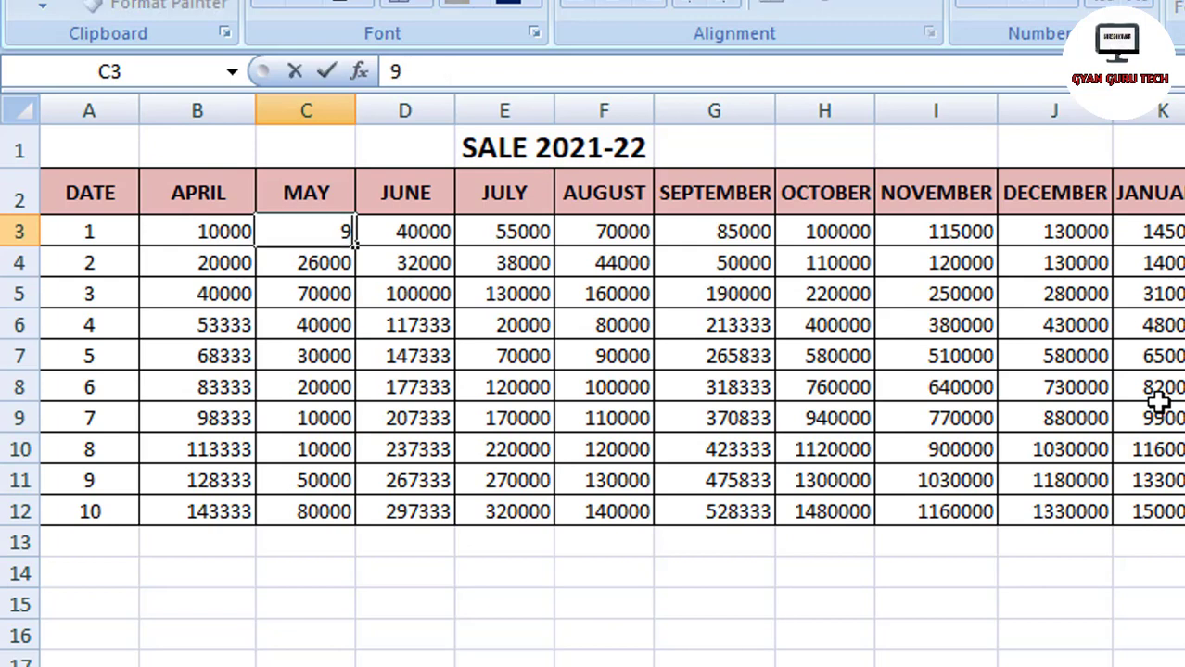
type("000")
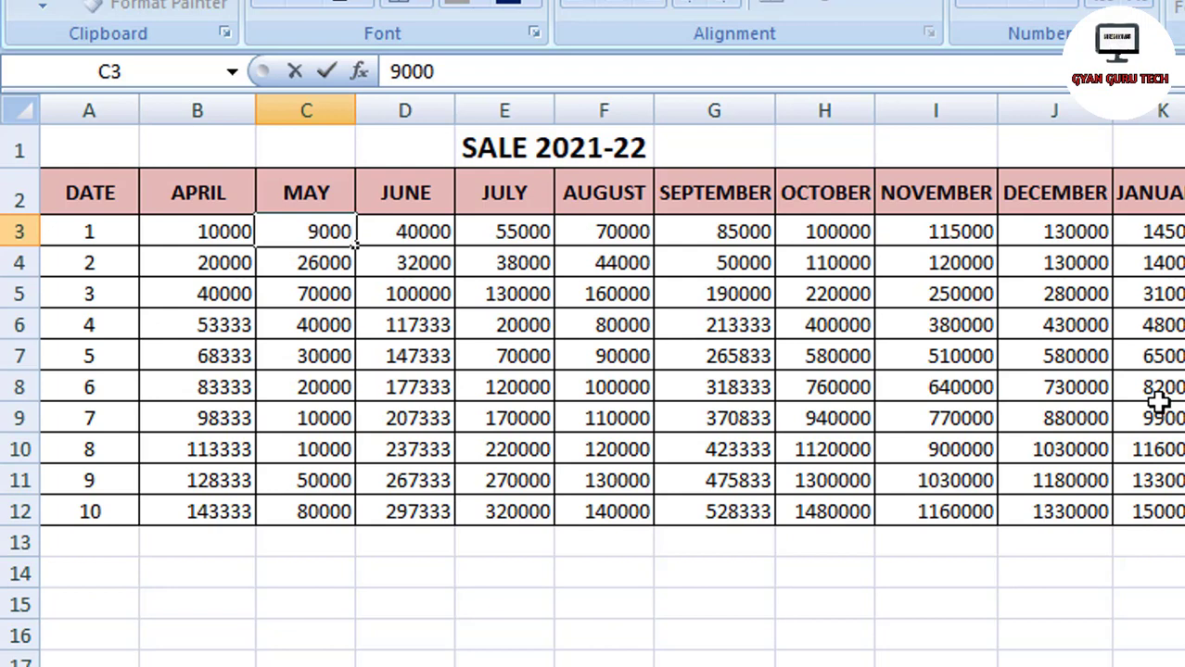
key("Return")
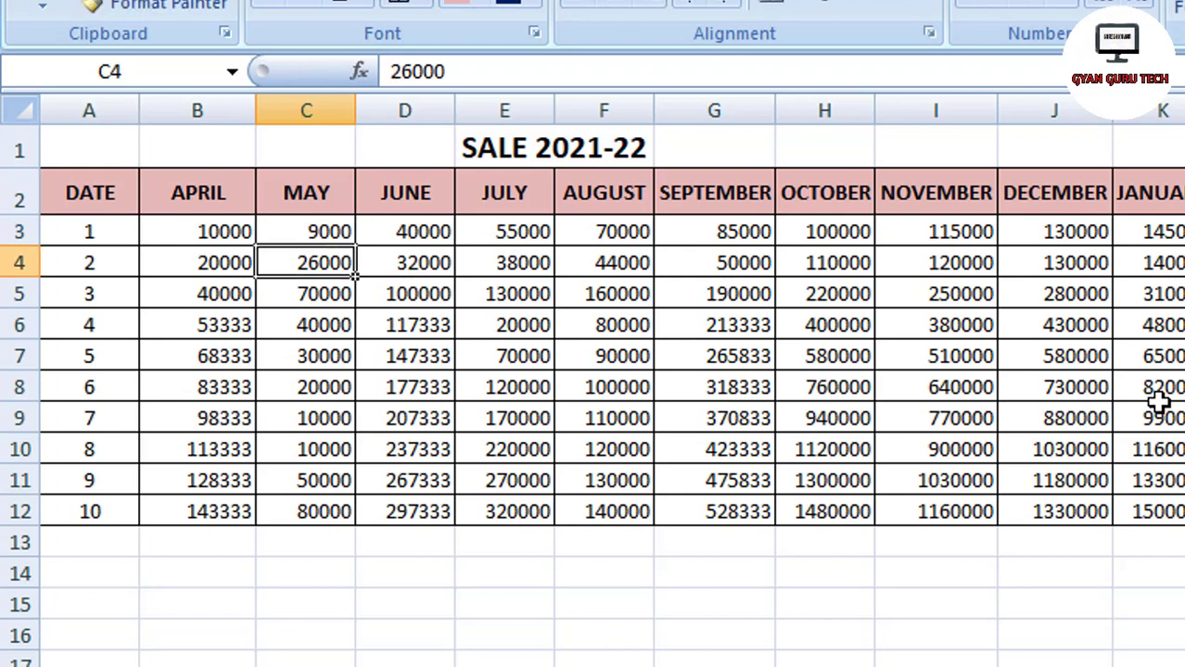
- Compare the April and May sales for date 1, and undo the last change to the May value
left_click(220, 234)
left_click(326, 235)
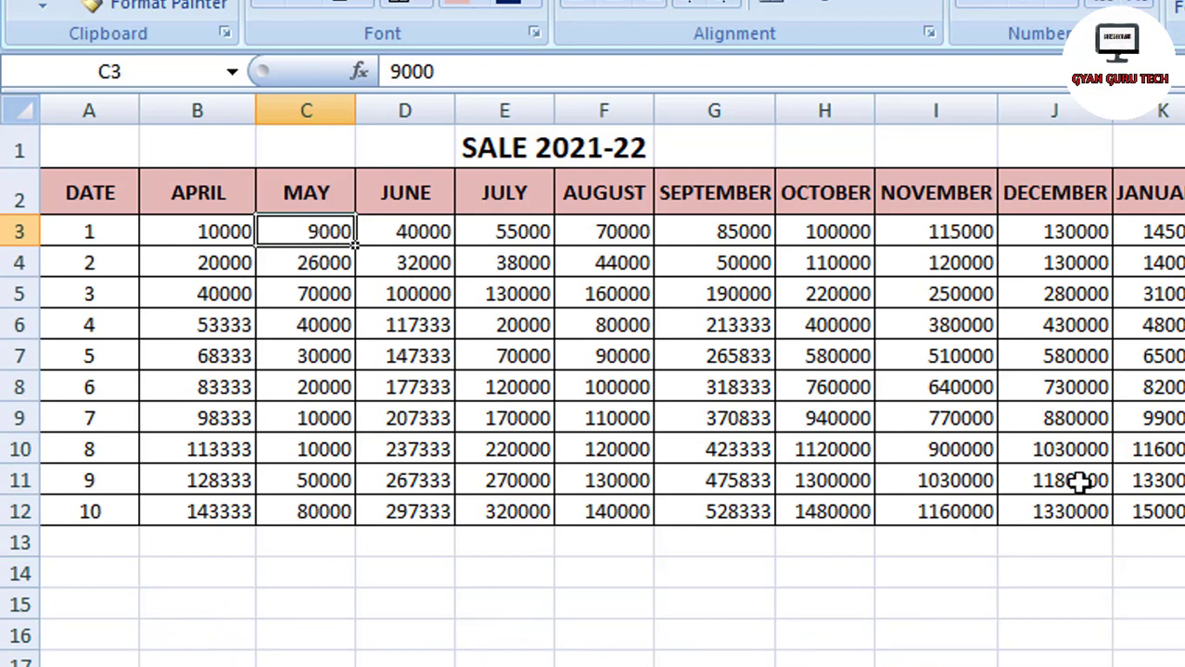
key("ctrl+z")
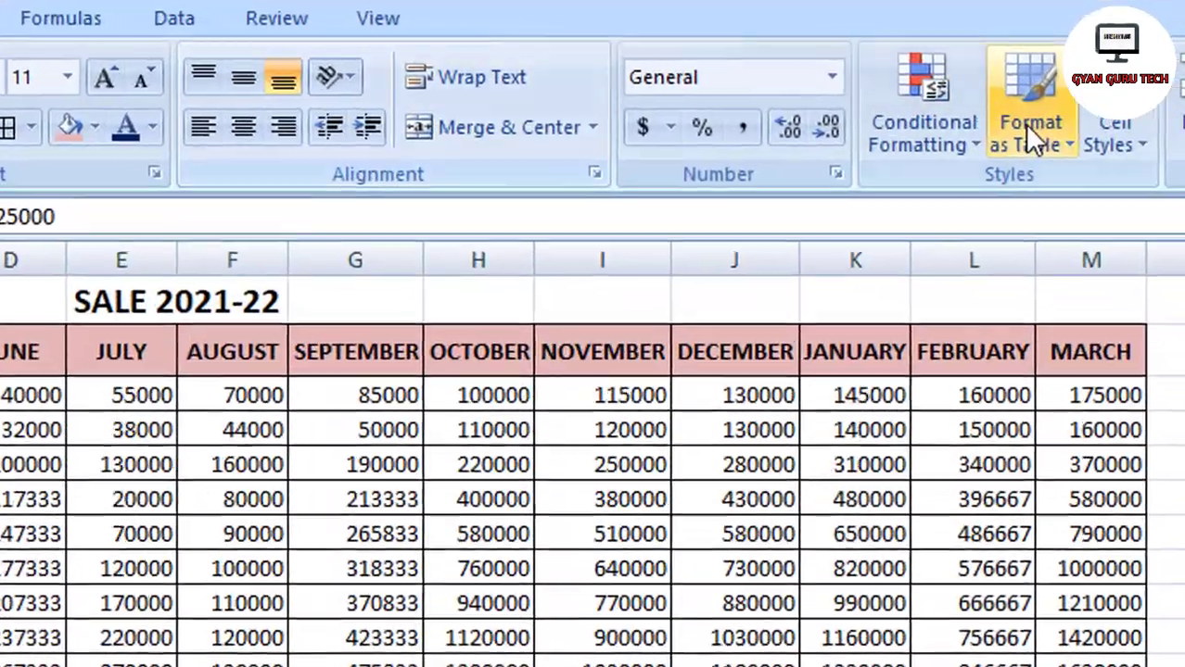
- Create a formula-based conditional formatting rule for cell C3 with the formula =$C$3<$B$3
left_click(902, 128)
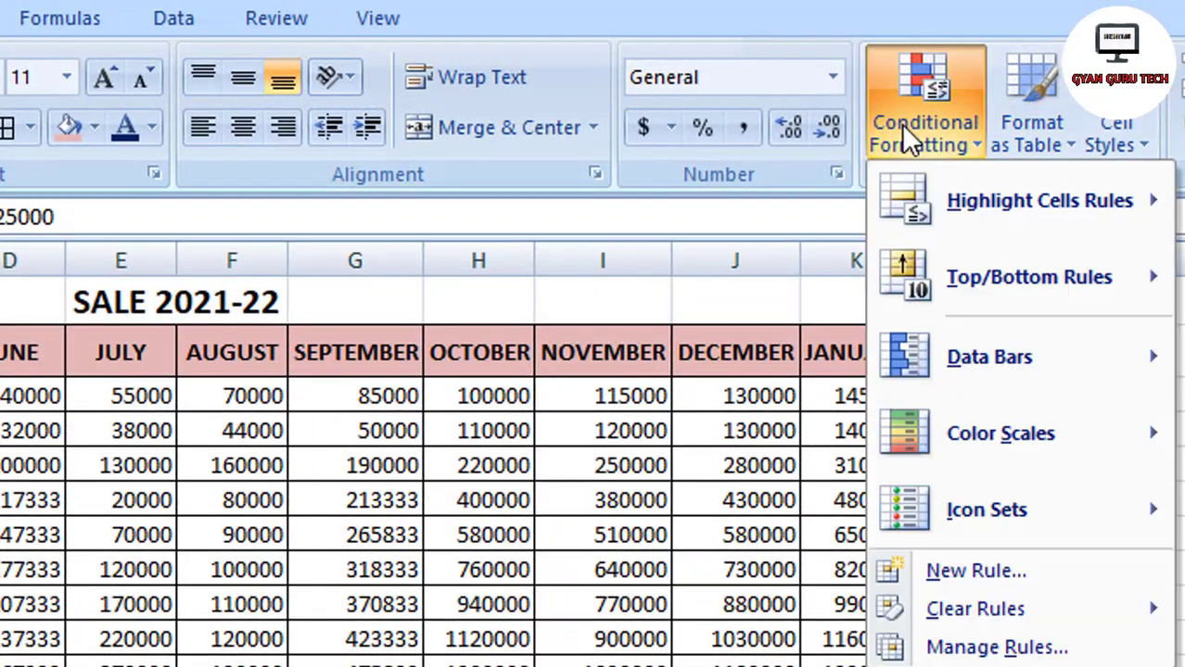
left_click(936, 568)
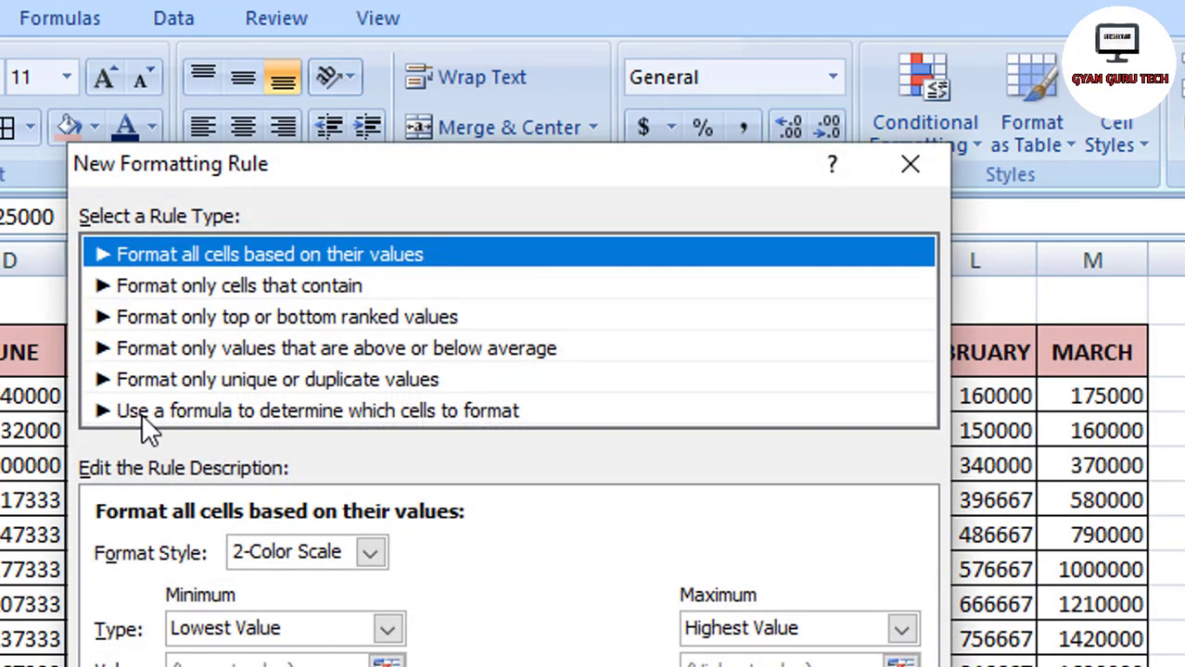
left_click(141, 413)
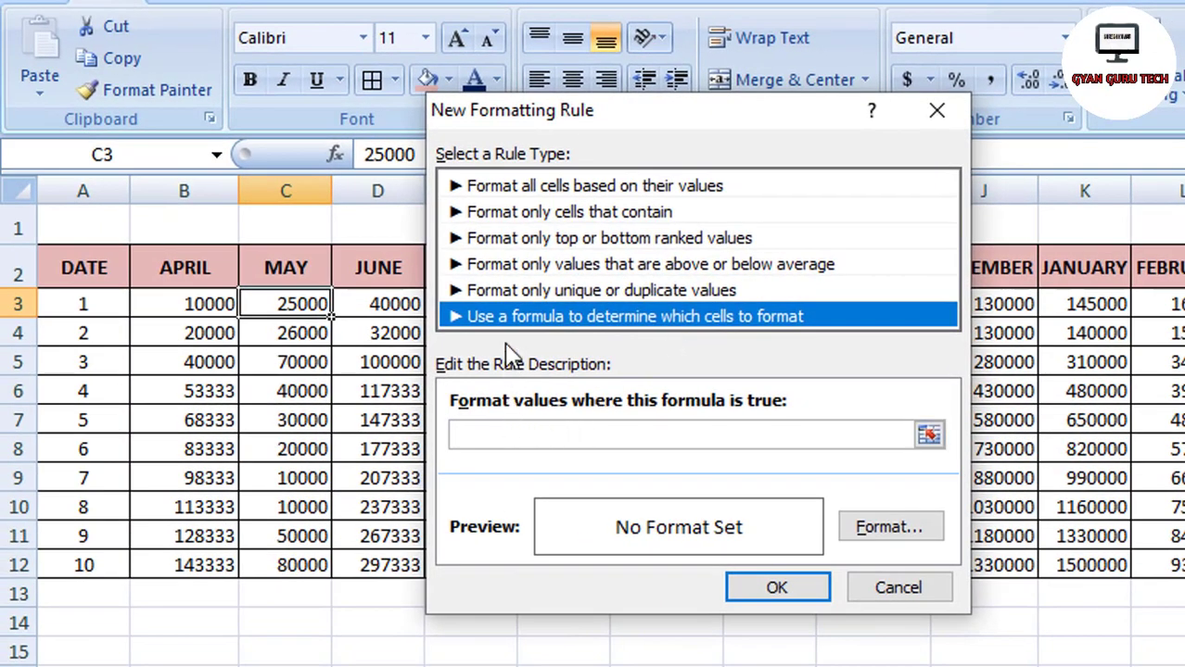
left_click(489, 441)
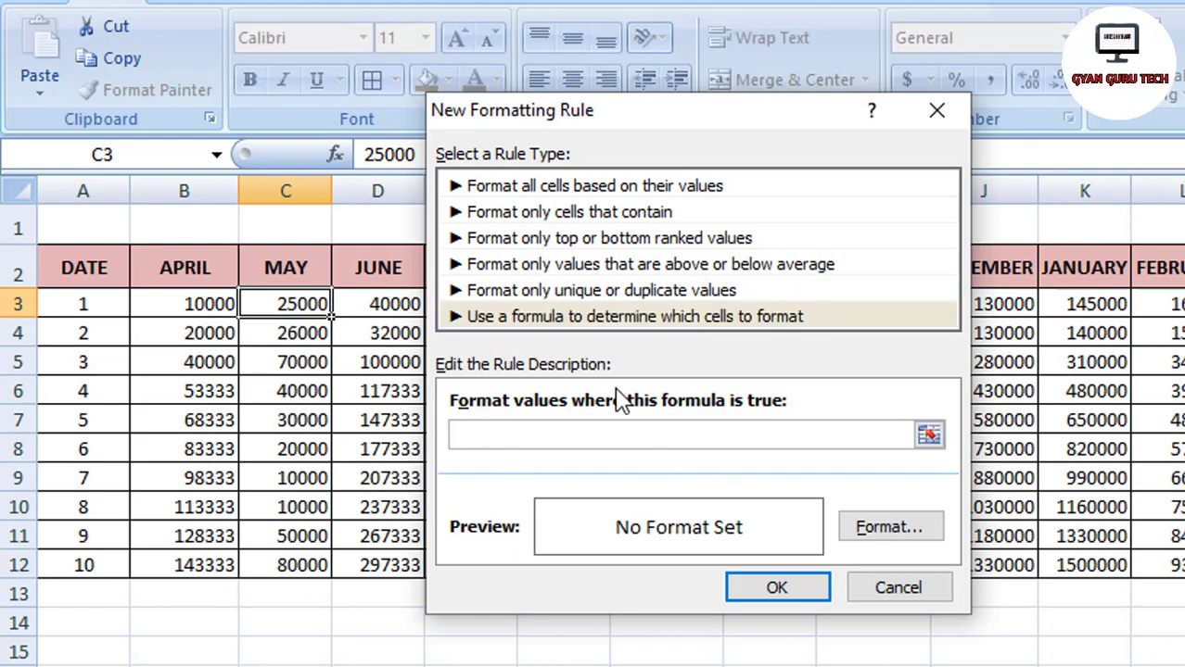
type("=")
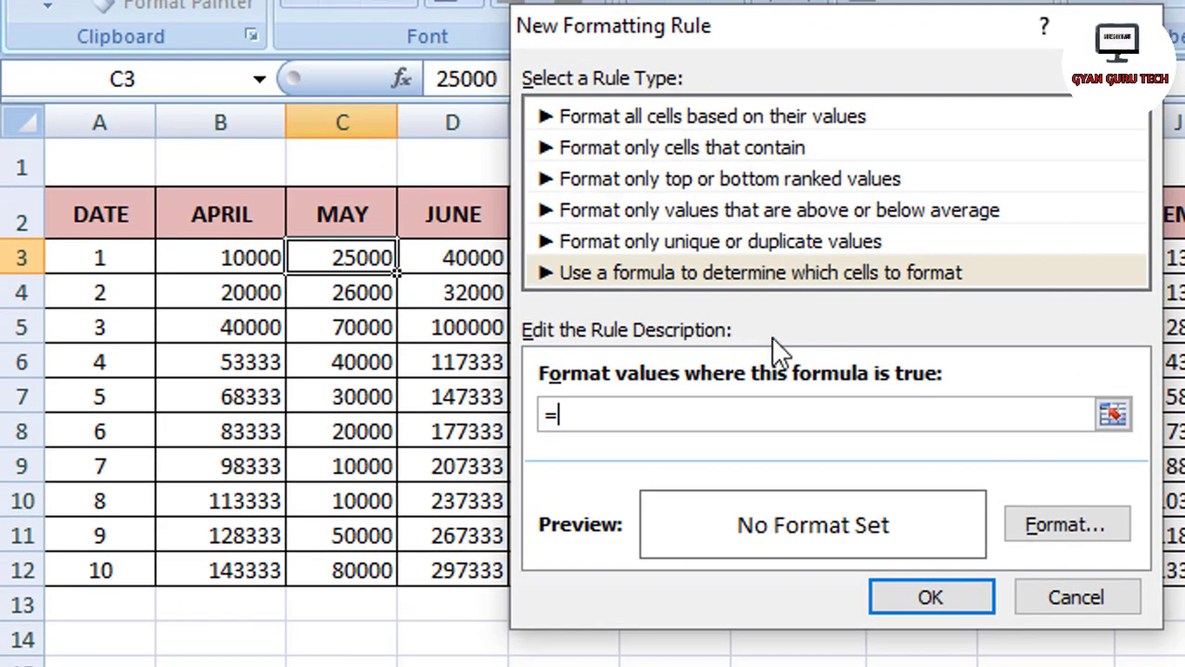
left_click(349, 262)
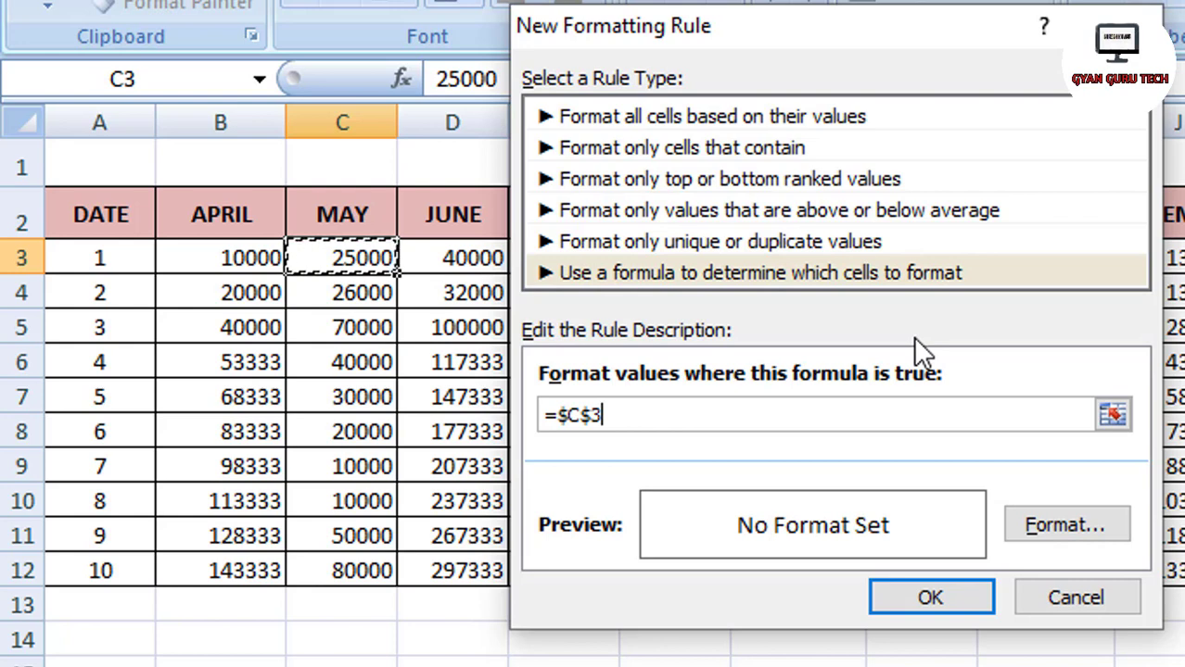
type("<")
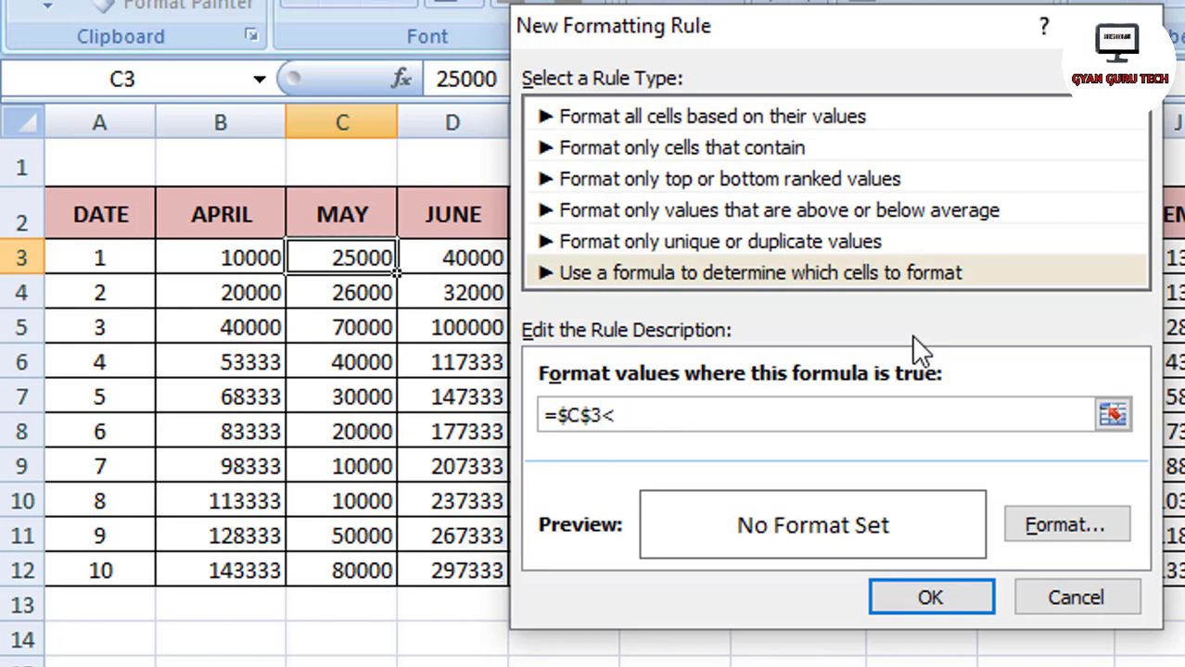
left_click(226, 262)
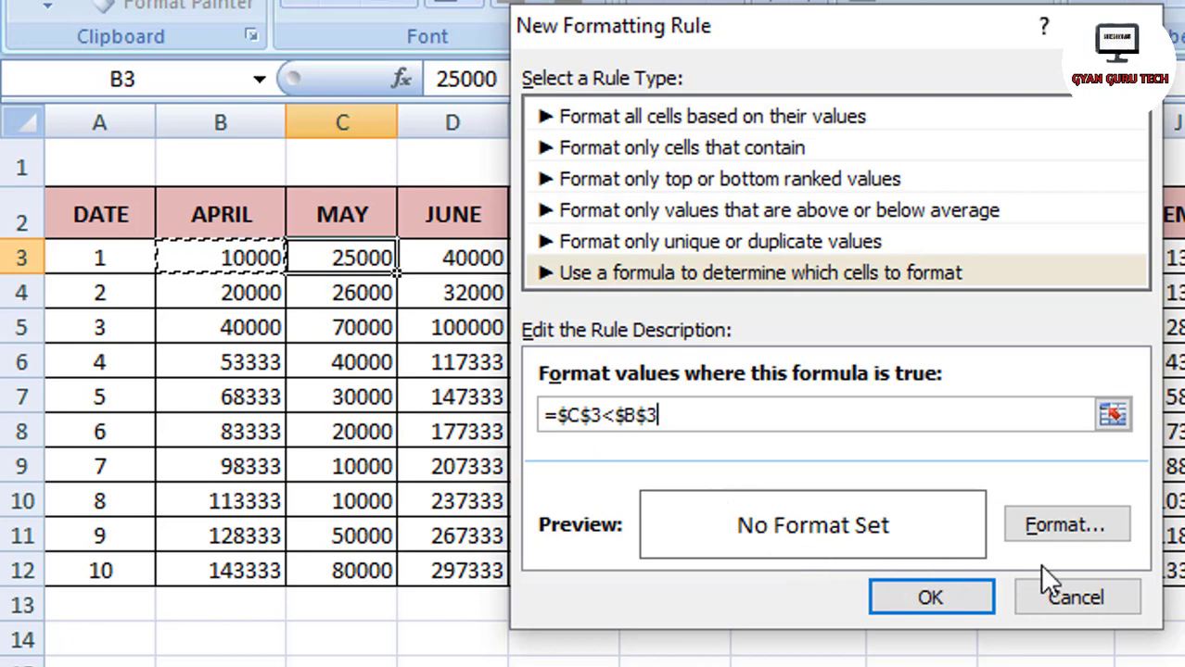
- Set the rule's format to a solid red background fill
left_click(1064, 538)
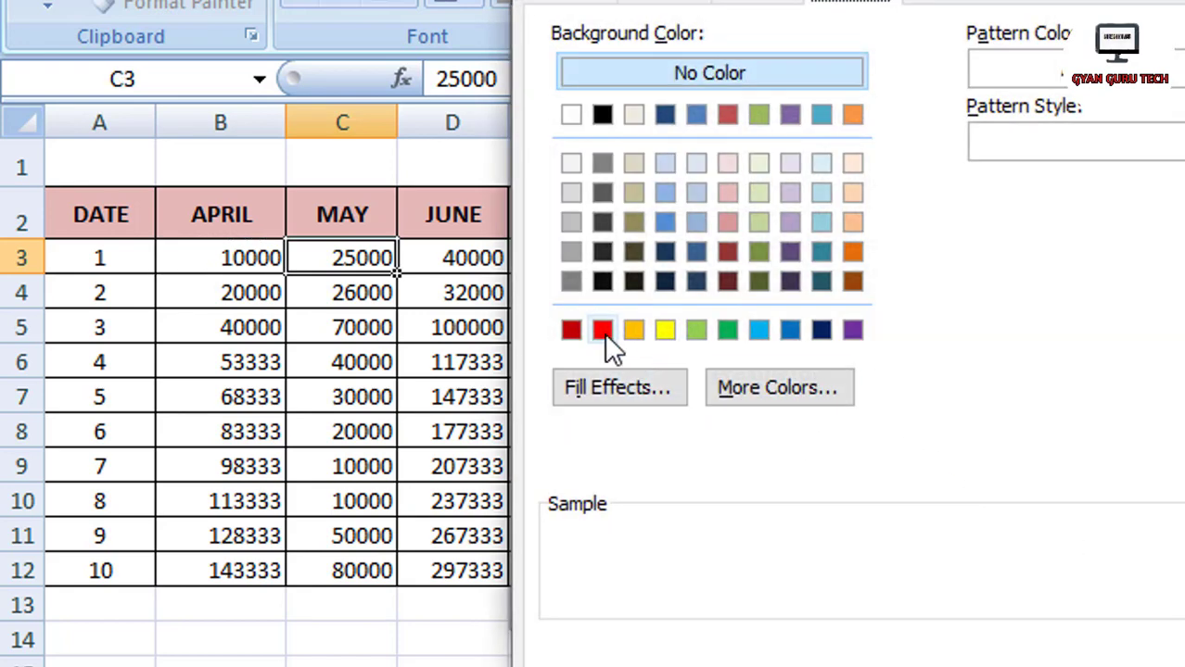
left_click(602, 330)
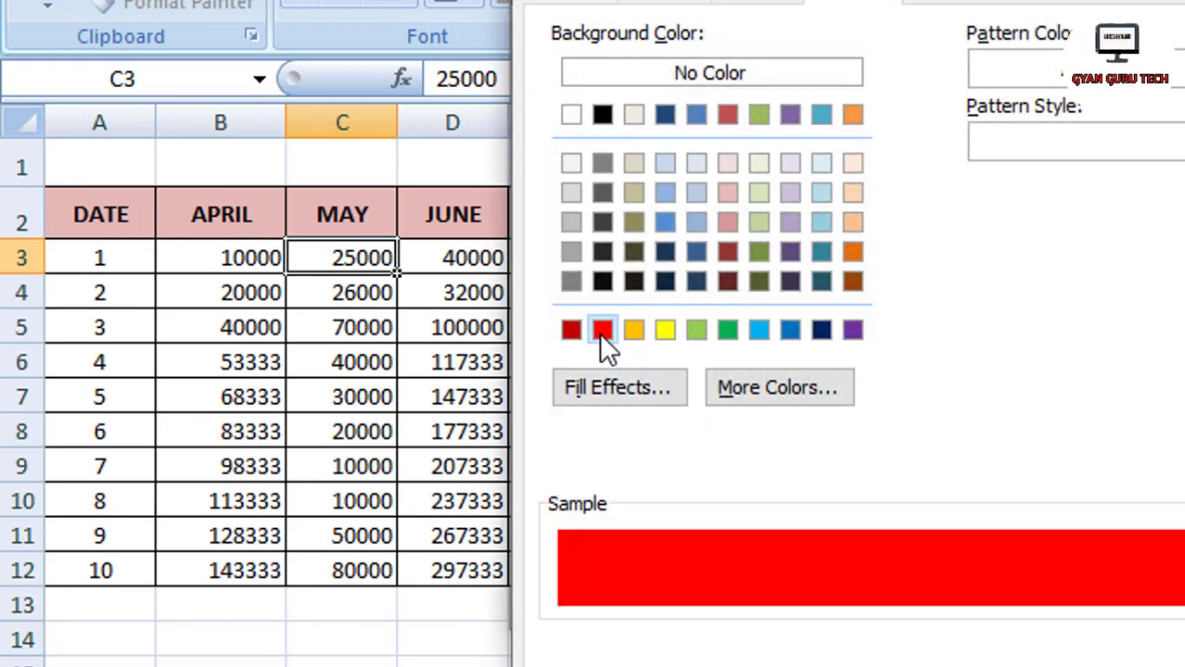
left_click(1170, 665)
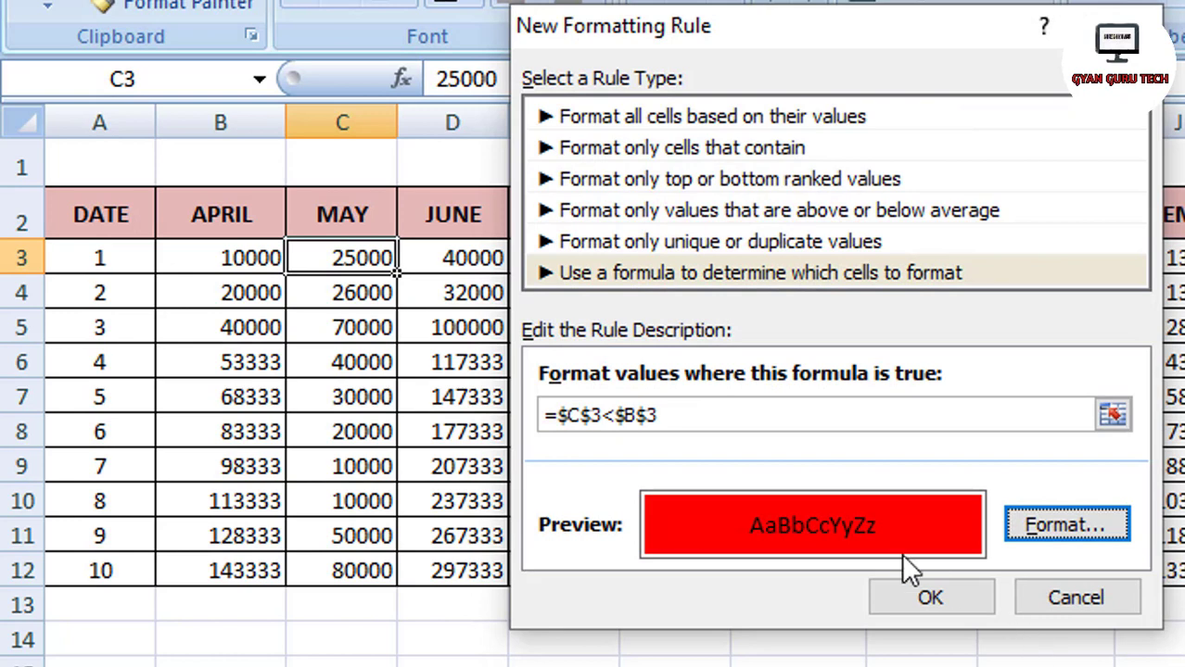
- Make the rule formula's references relative so it reads =C3<B3, and apply the rule
left_click(568, 428)
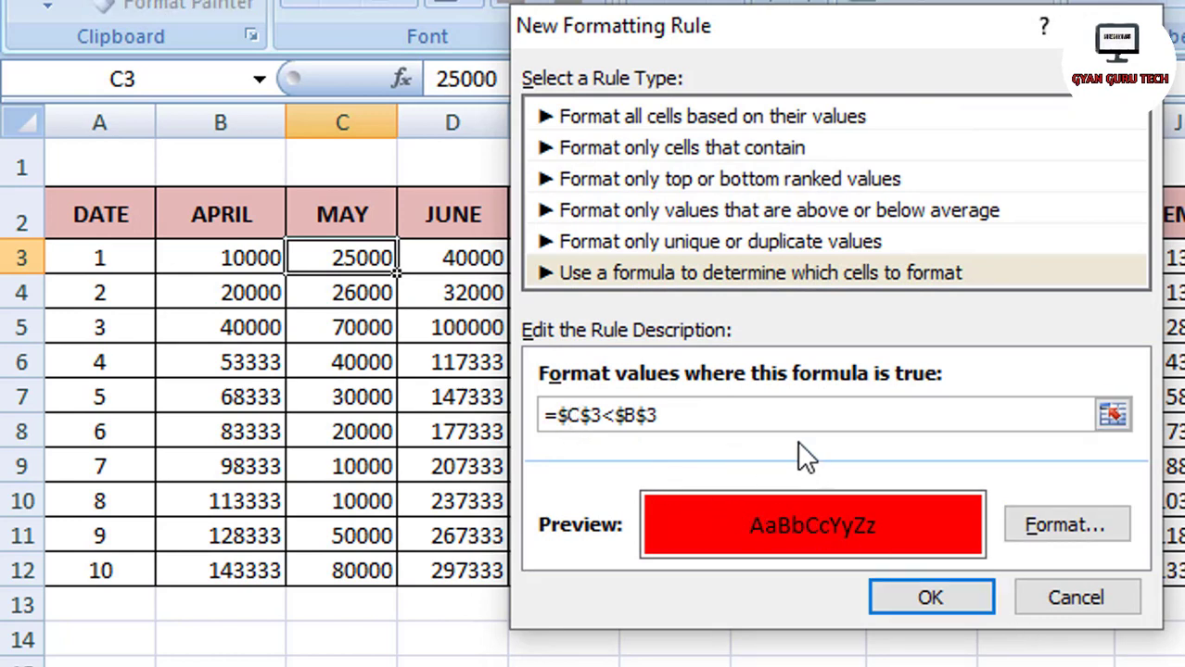
key("BackSpace")
key("Right")
key("Delete")
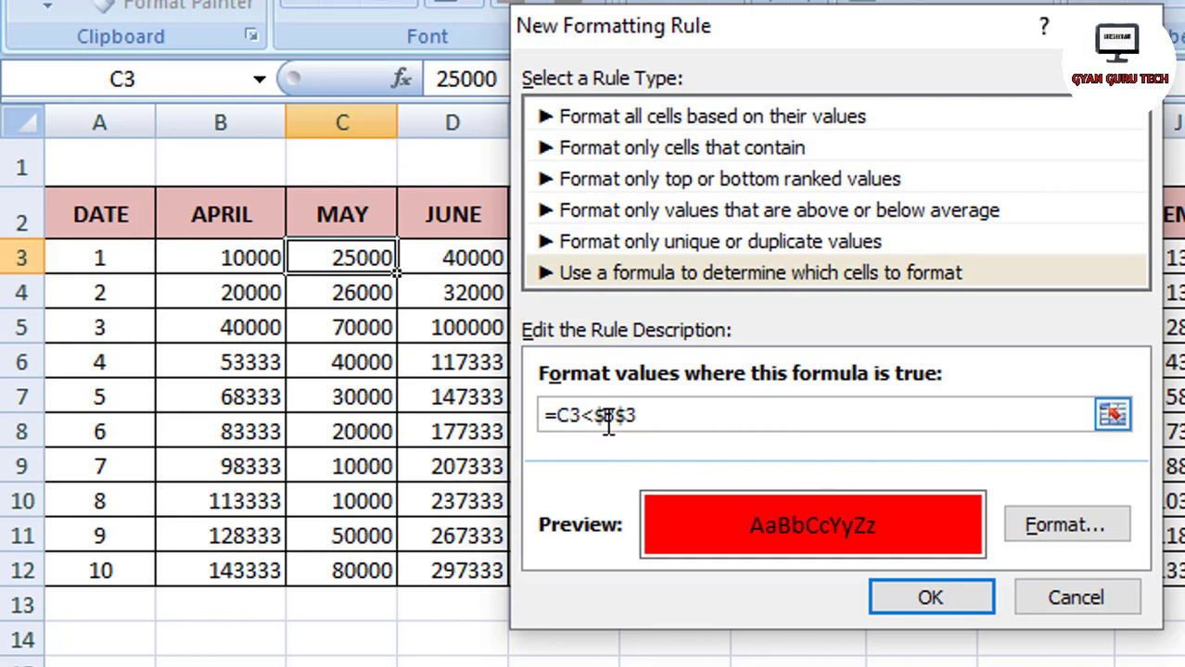
key("Right")
key("Right")
key("Delete")
key("BackSpace")
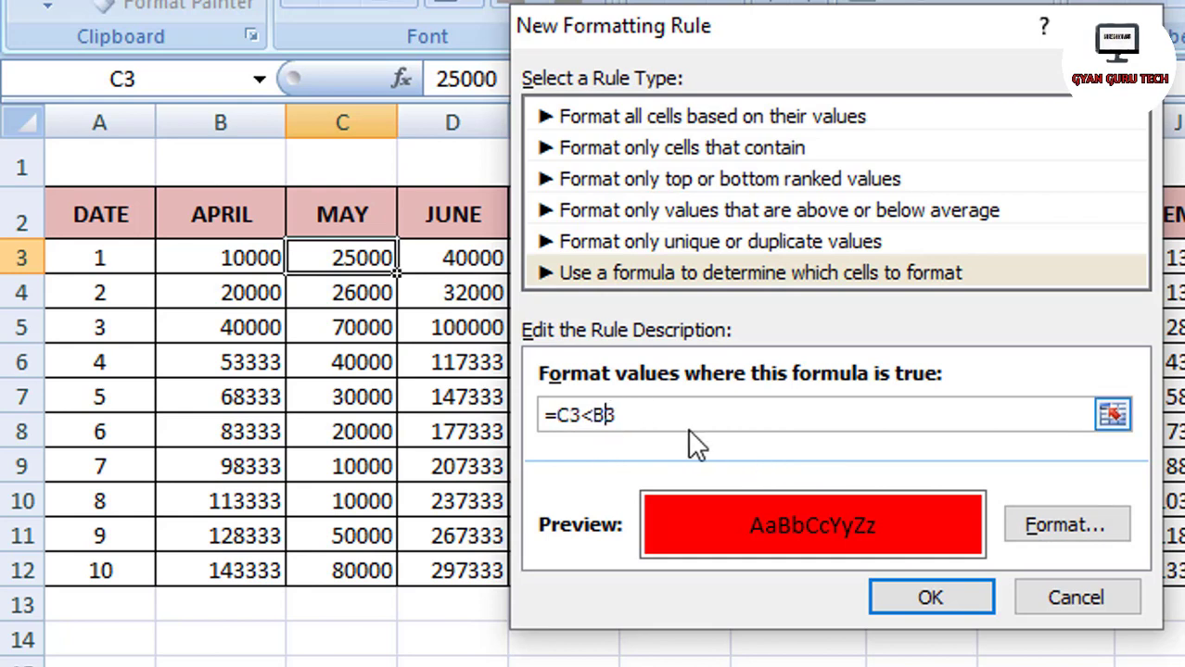
left_click(907, 606)
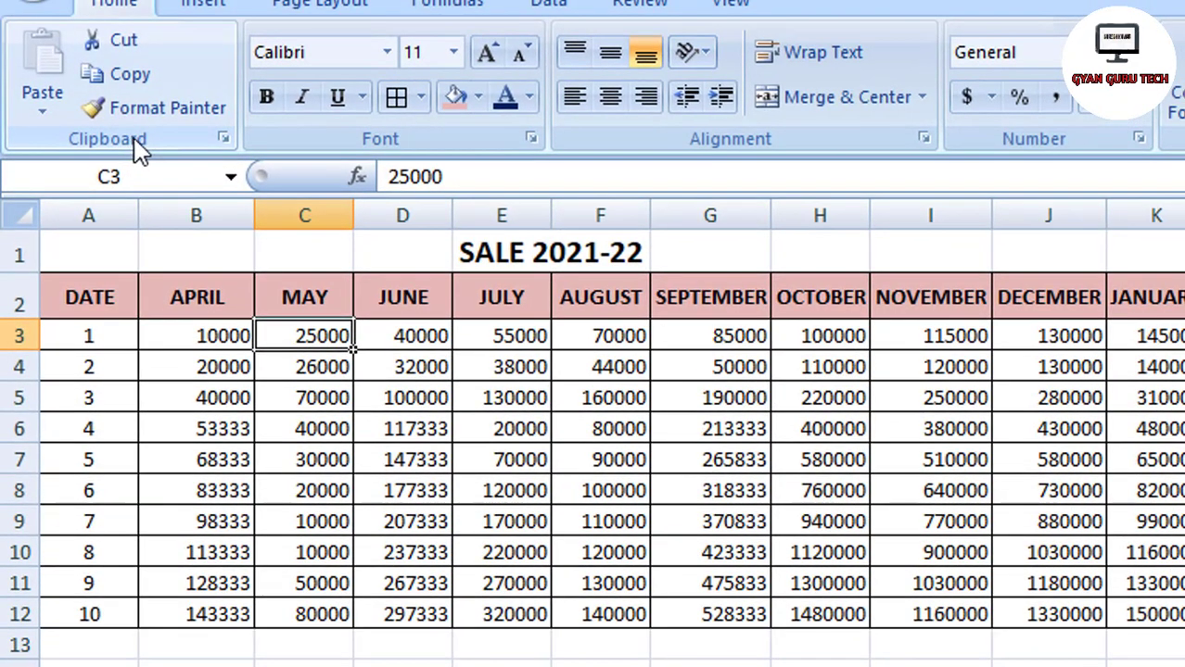
- Copy cell C3's formatting with Format Painter to all sales cells from May onward in rows 3 to 12, and deselect the range
left_click(145, 106)
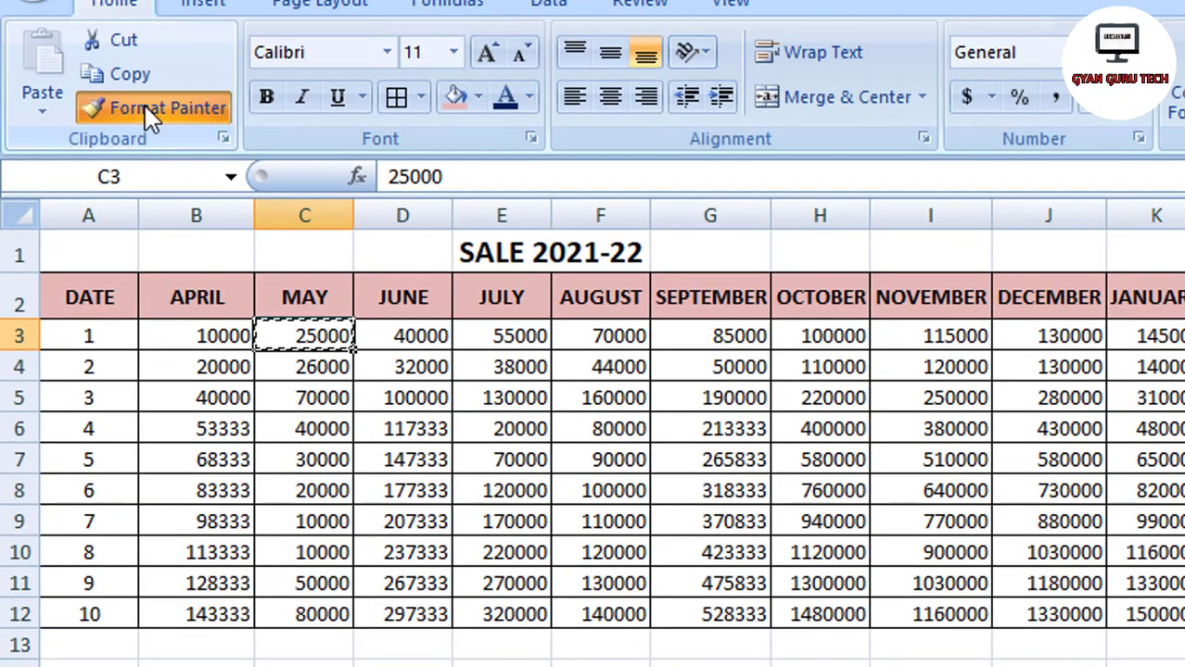
mouse_move(315, 341)
left_mouse_down()
mouse_move(790, 493)
mouse_move(1176, 584)
mouse_move(1175, 615)
left_mouse_up()
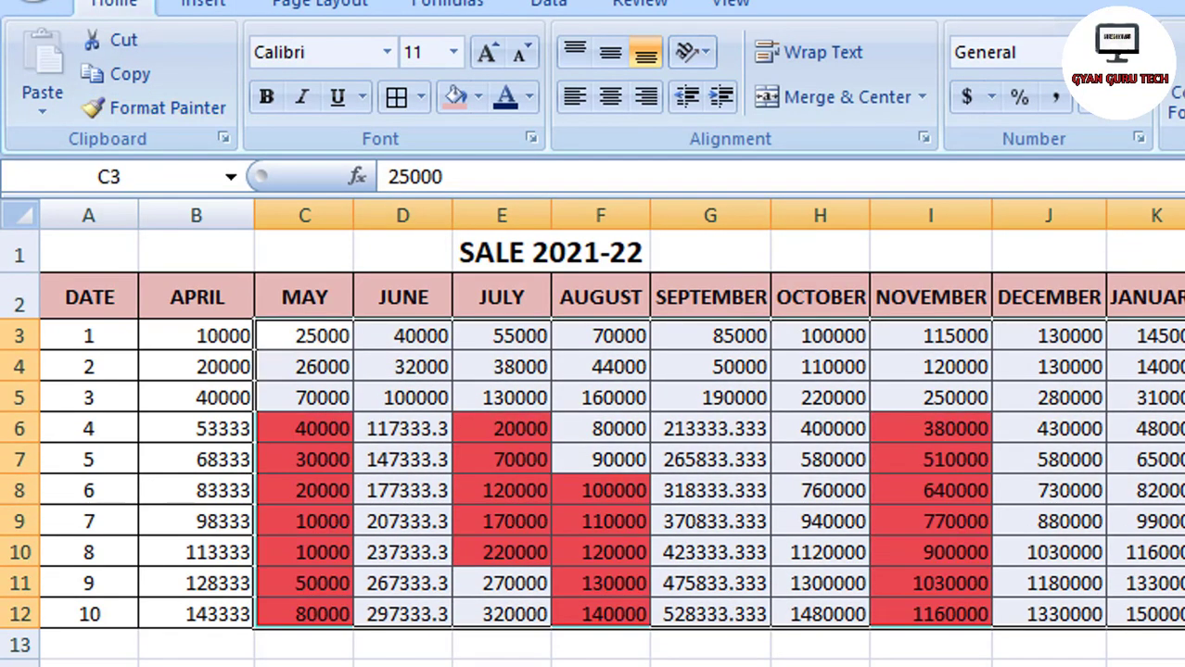
left_click(1049, 666)
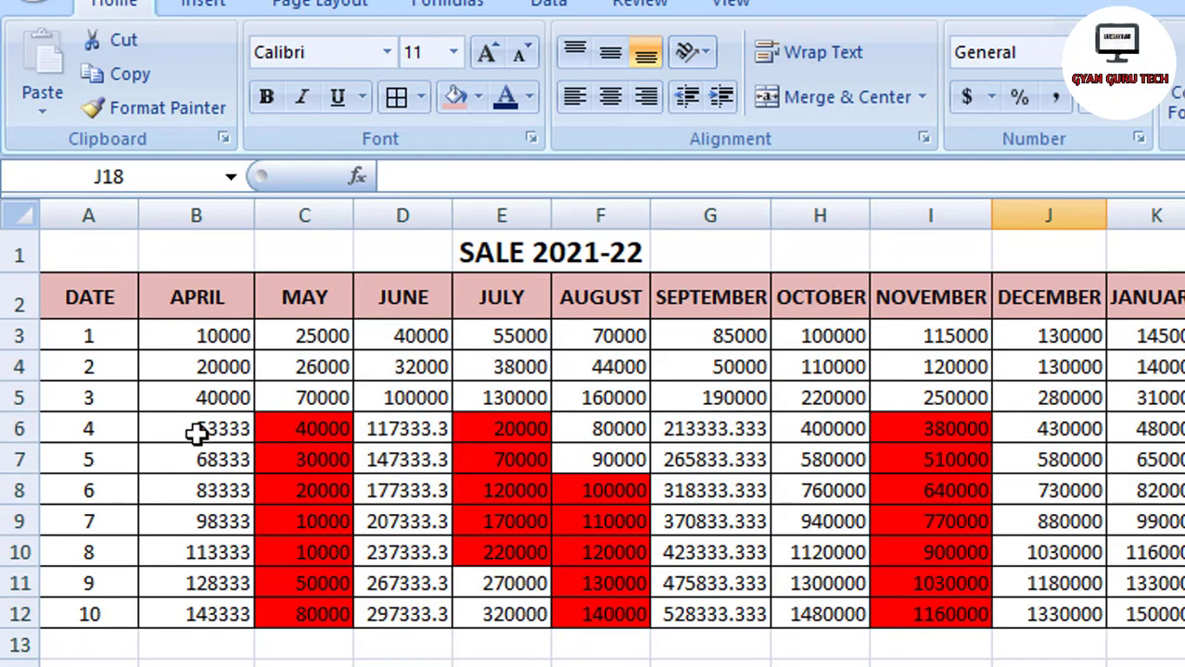
- Check the highlighting by comparing April with May for date 1 and April through July for date 4
left_click(225, 338)
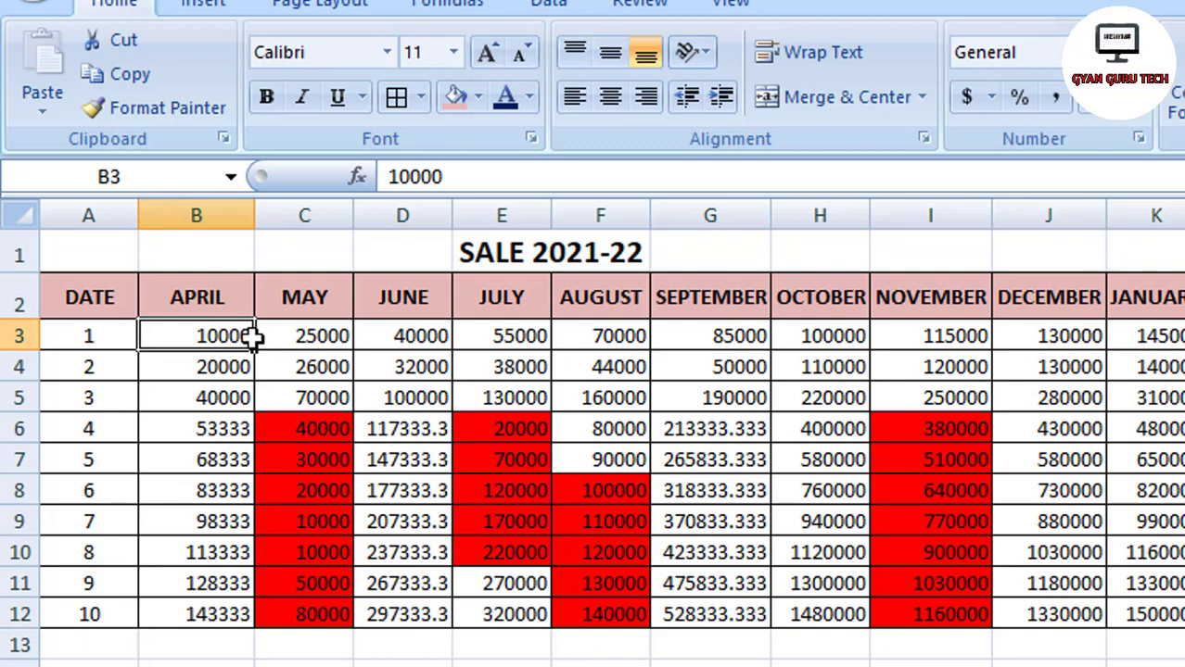
left_click(314, 337)
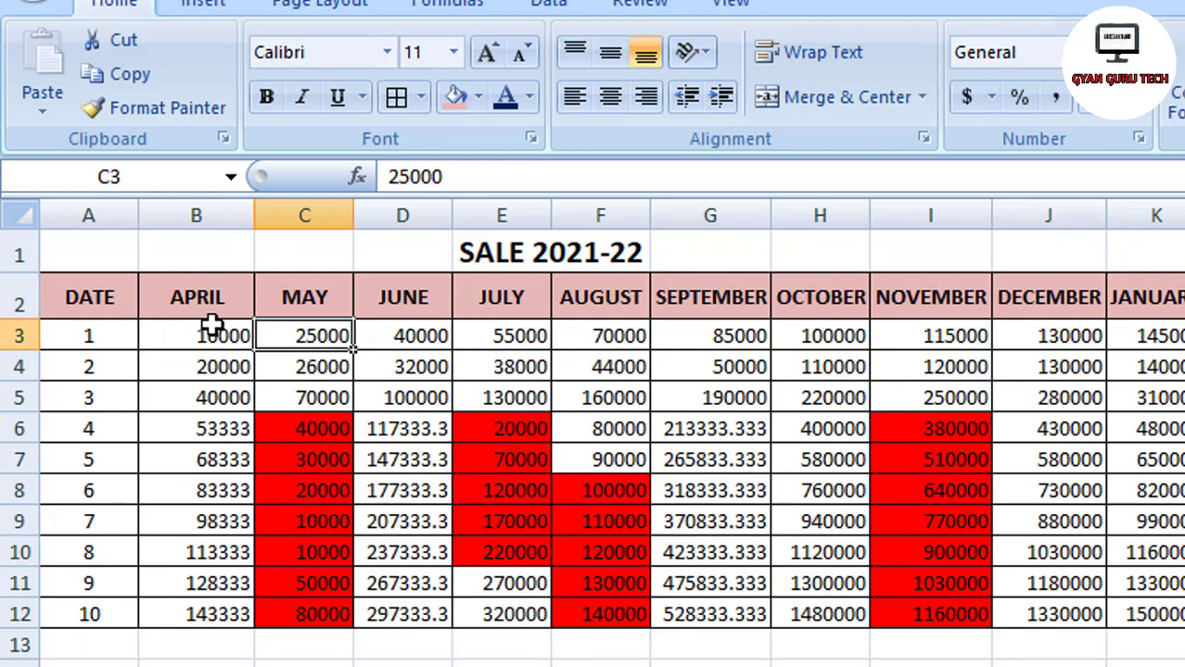
left_click(234, 431)
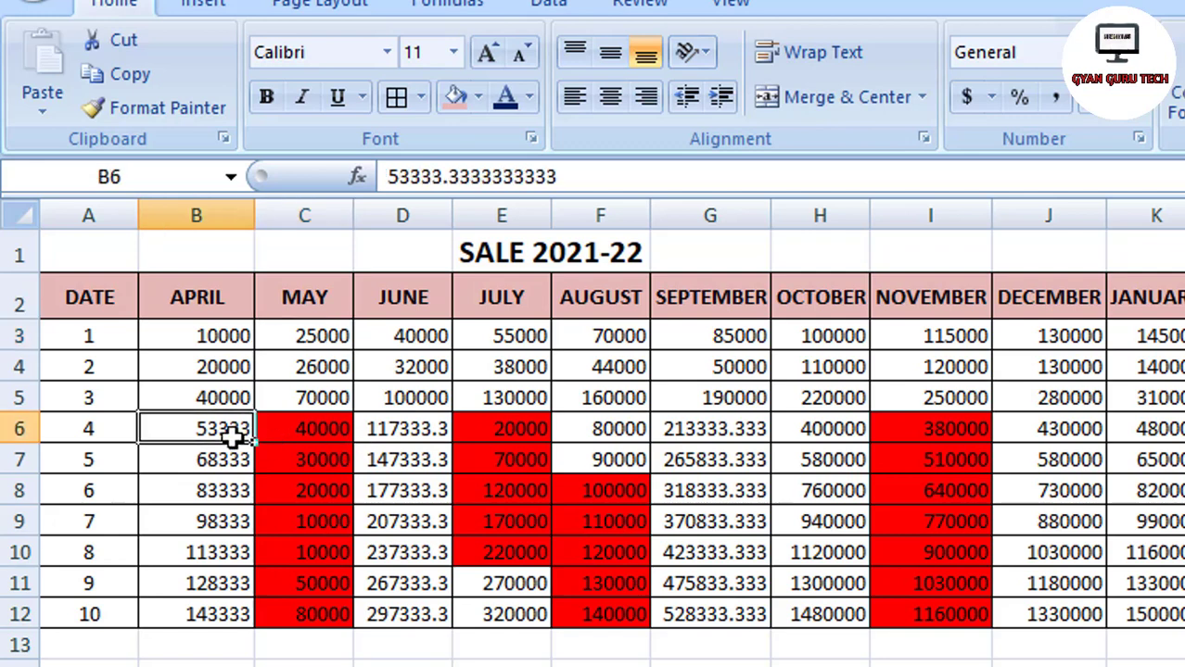
left_click(338, 428)
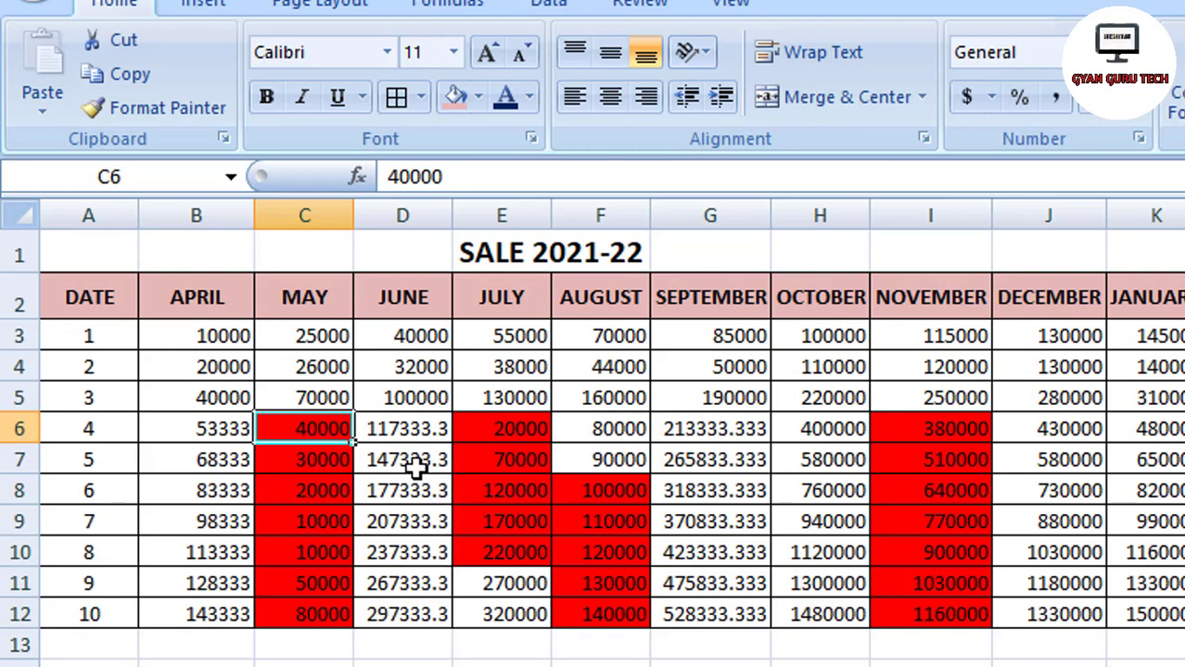
left_click(406, 432)
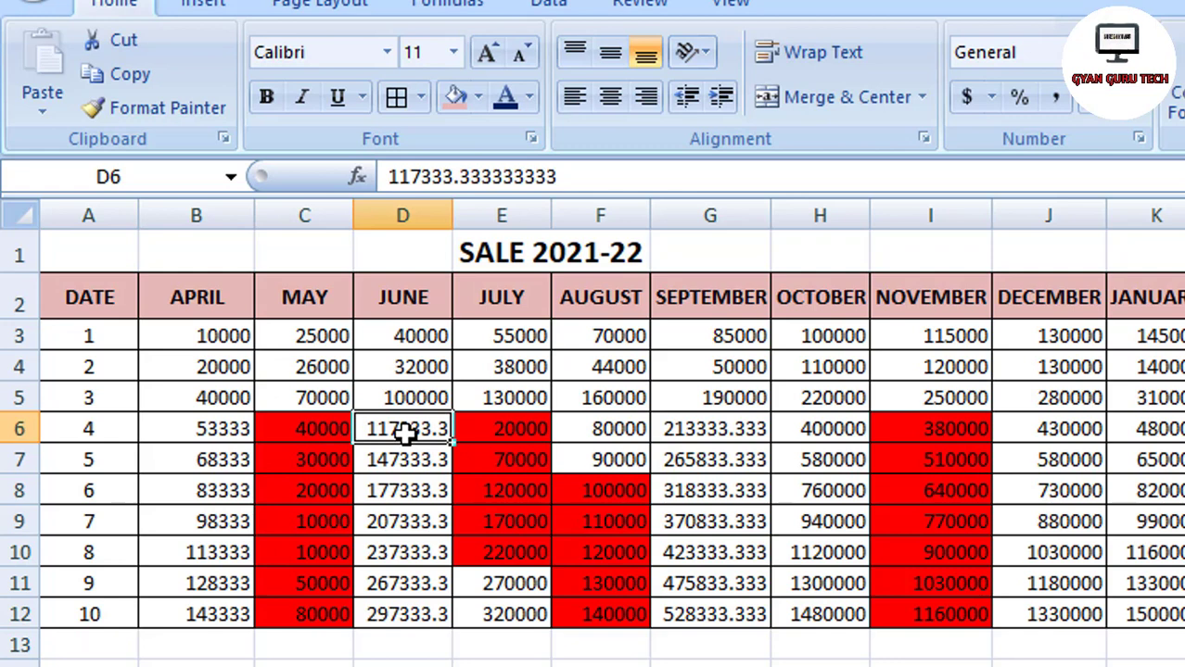
left_click(518, 435)
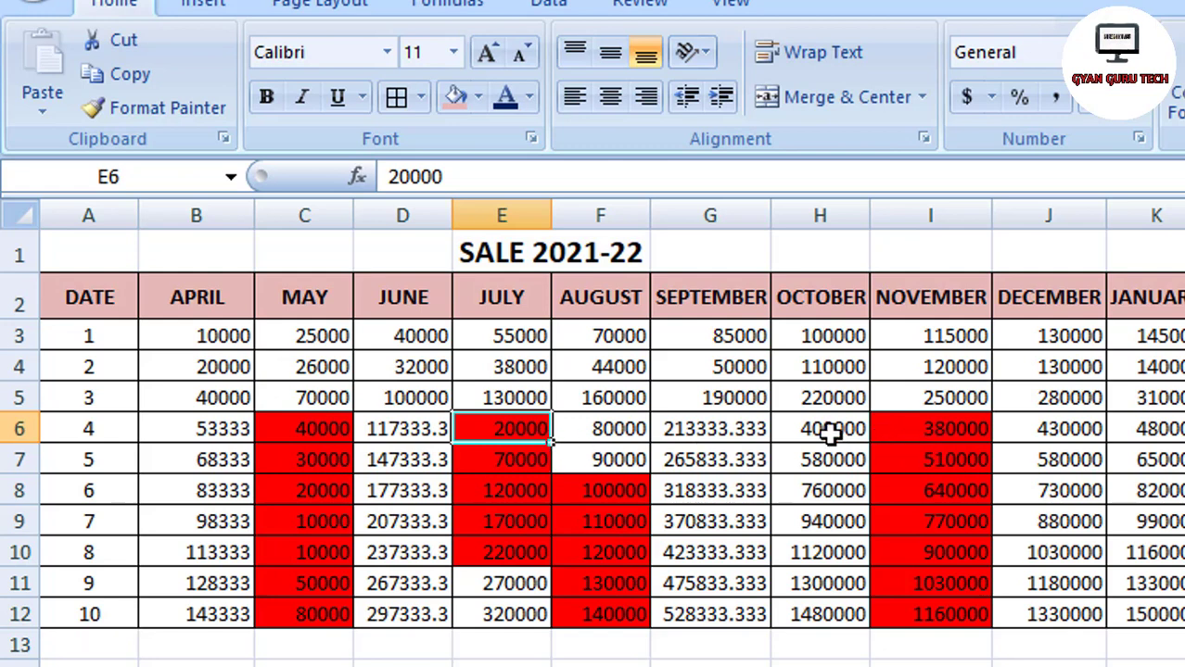
- Inspect the highlighted November figure for date 4, and try clearing the February figure for date 10 to test the rule on a blank cell
left_click(946, 435)
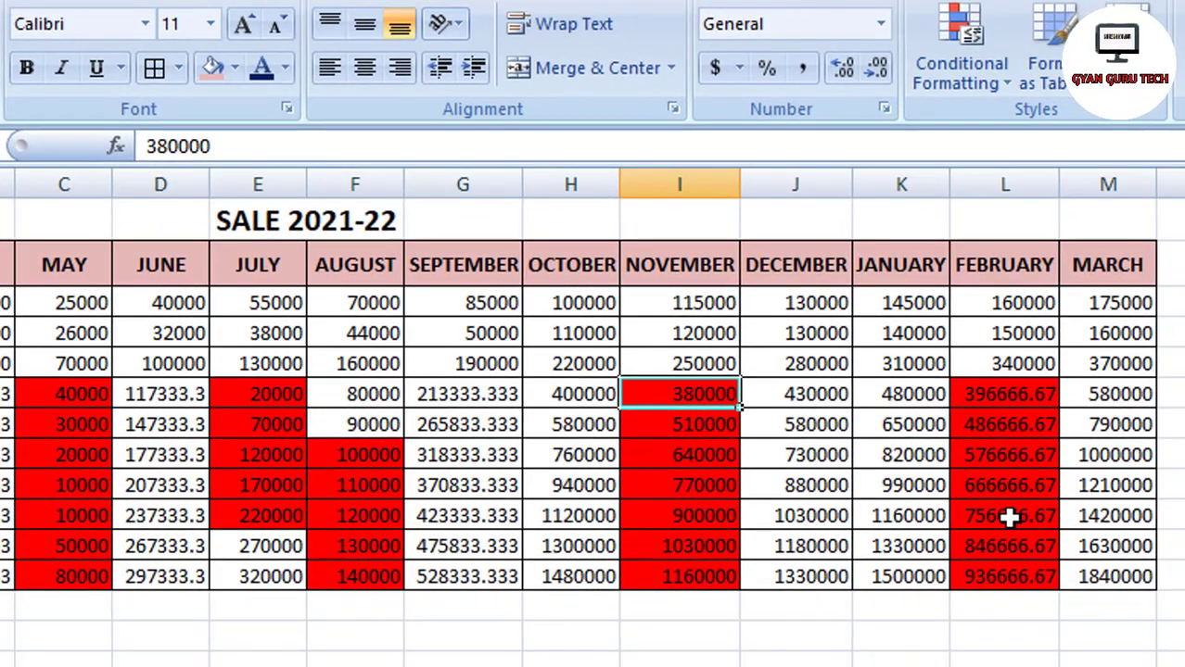
left_click(1013, 577)
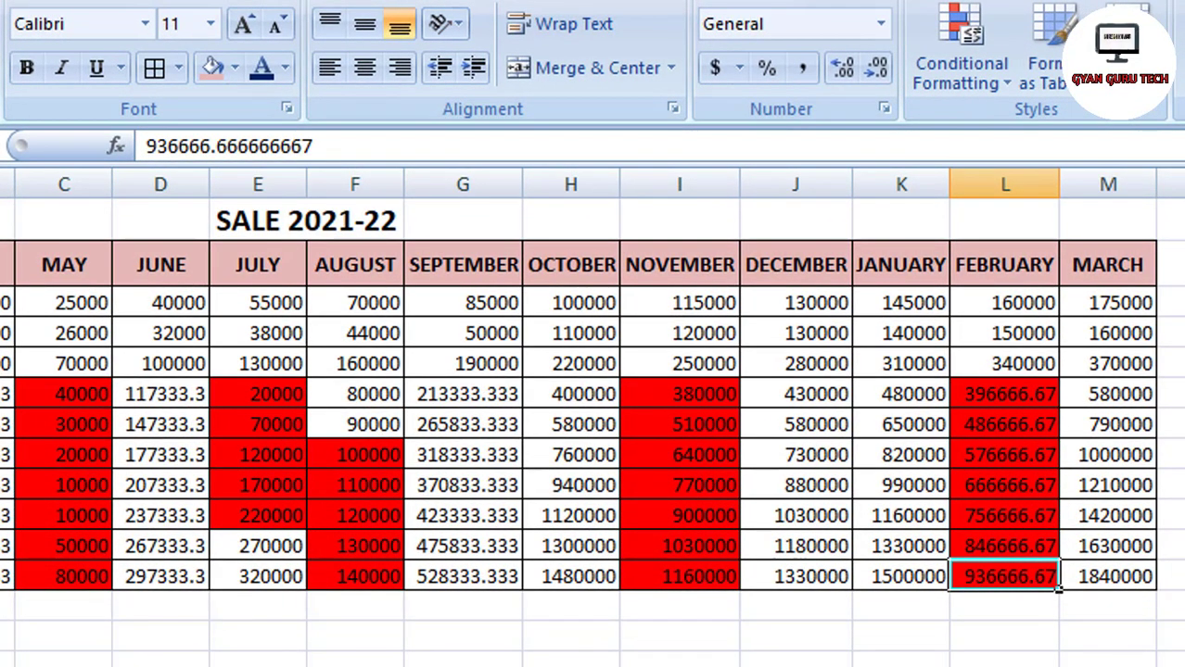
key("Delete")
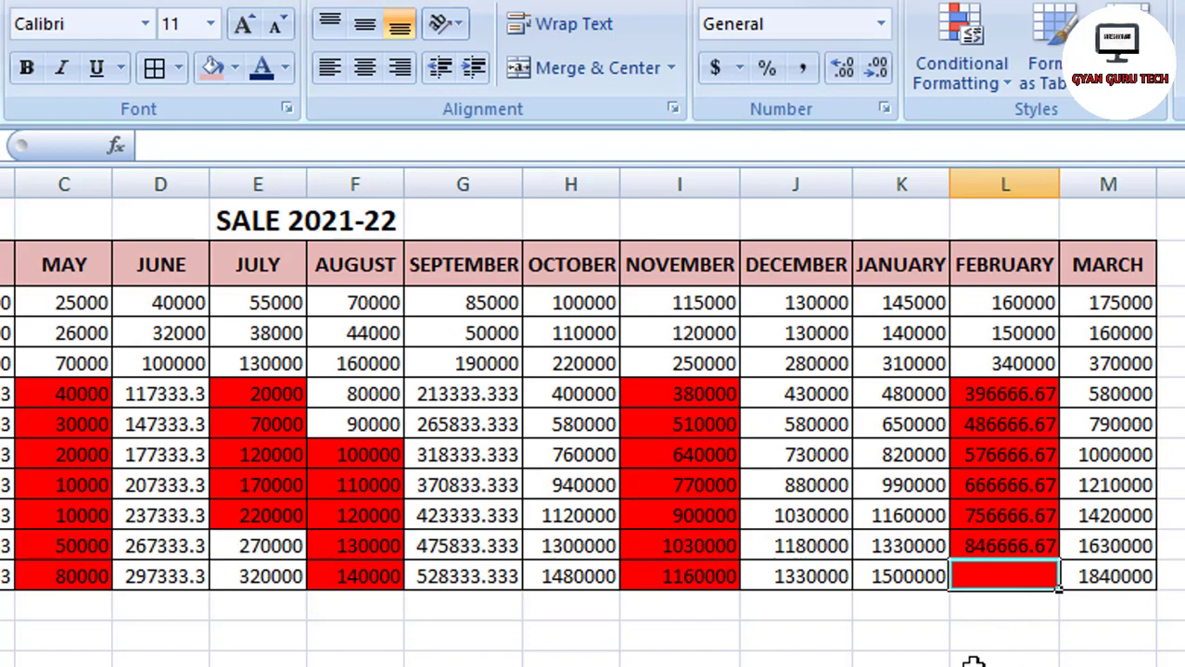
- Create a new conditional formatting rule for cell C3 that formats only cells containing blanks
left_click(76, 306)
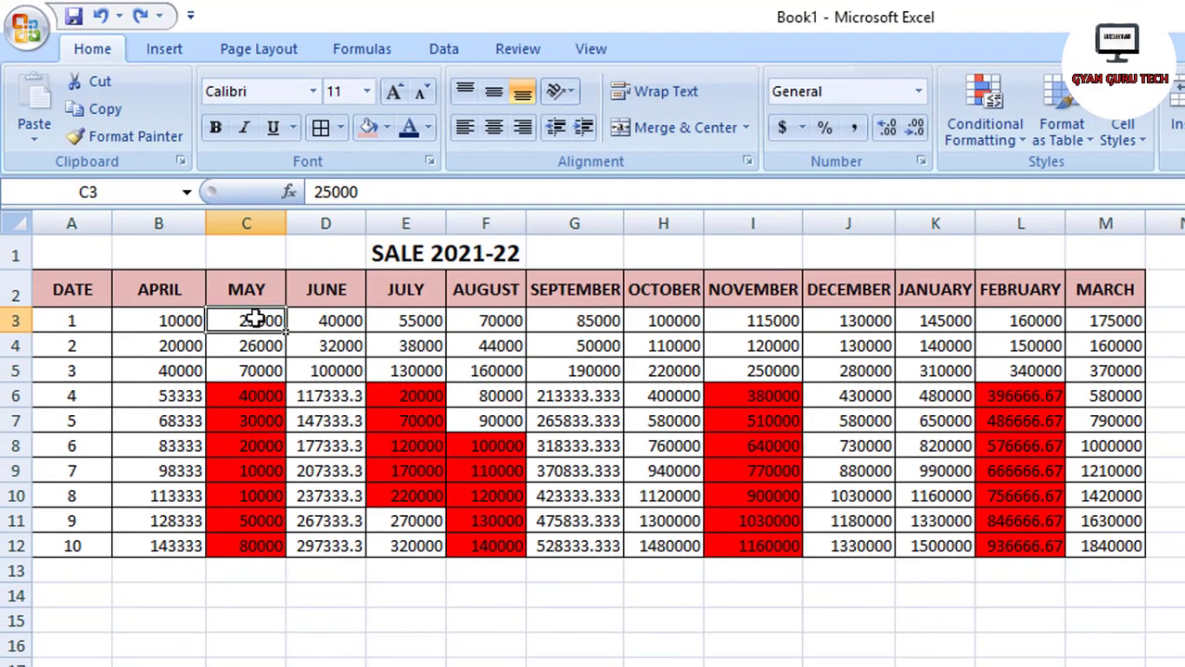
left_click(961, 137)
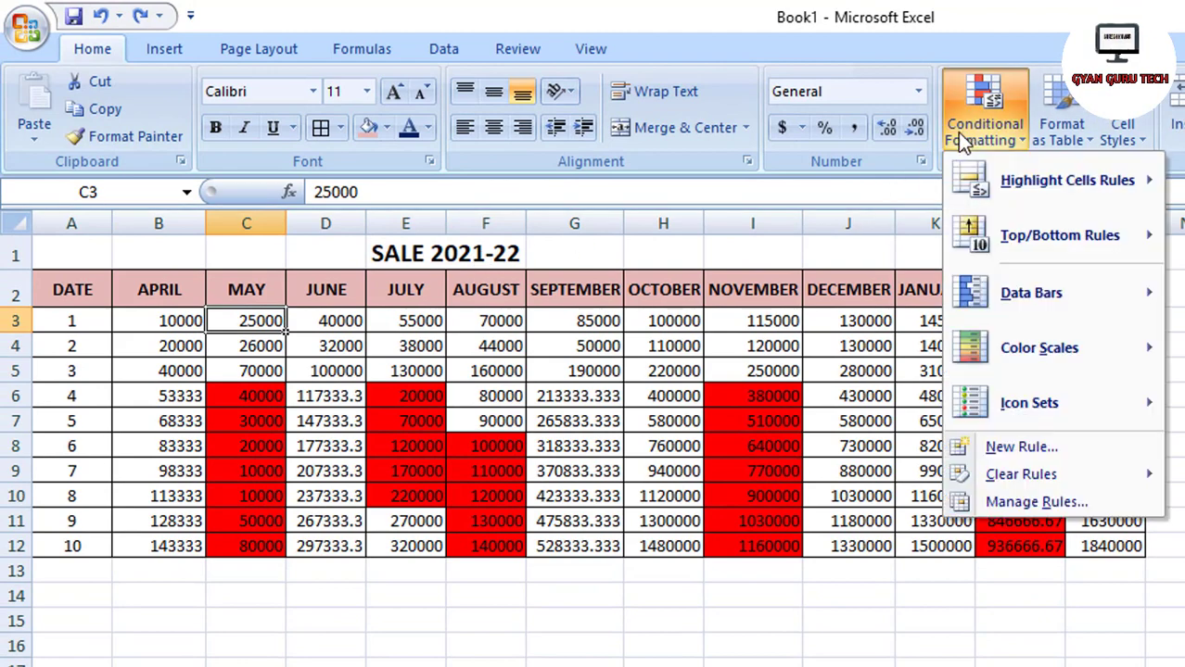
left_click(983, 449)
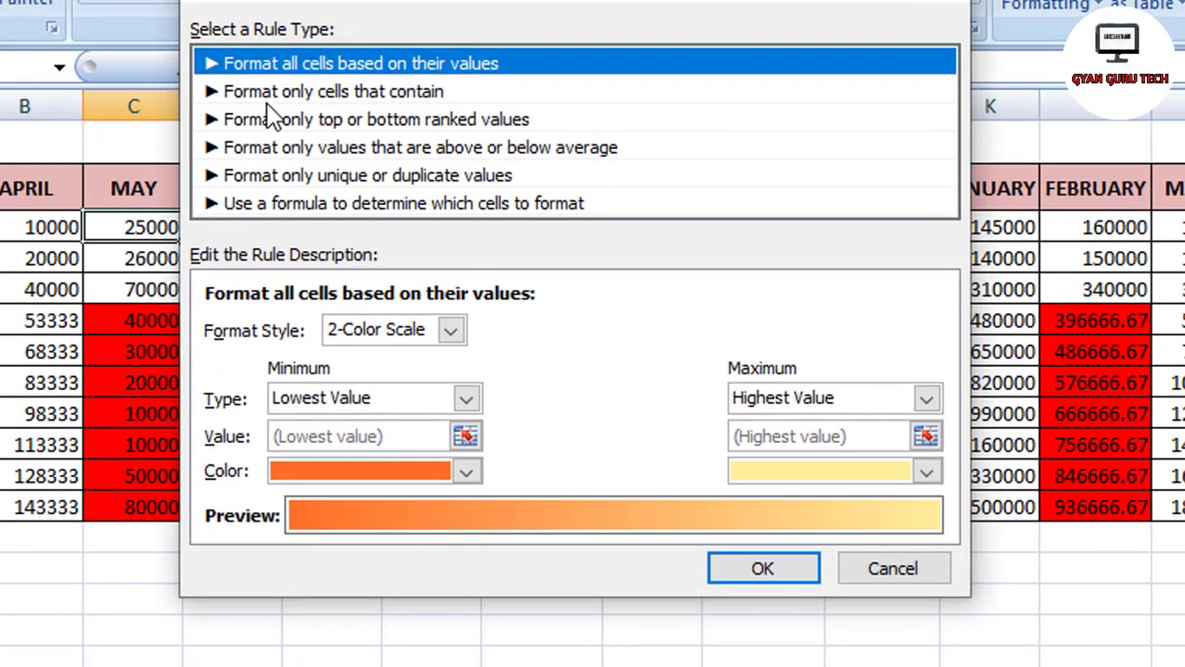
left_click(346, 215)
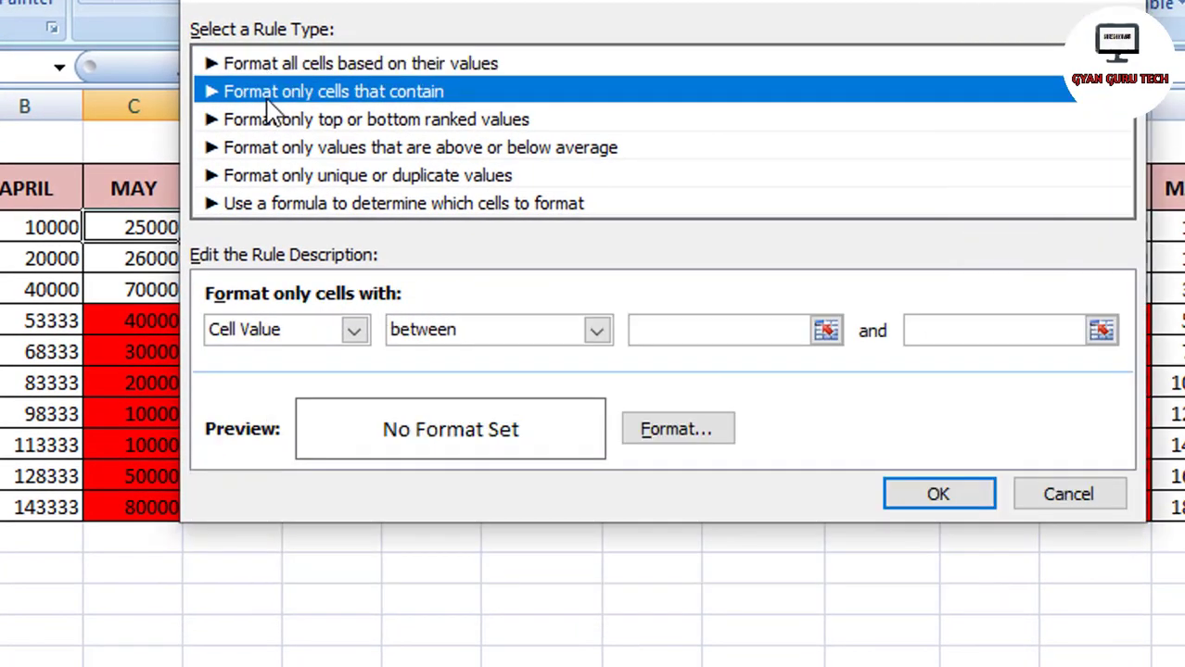
left_click(354, 330)
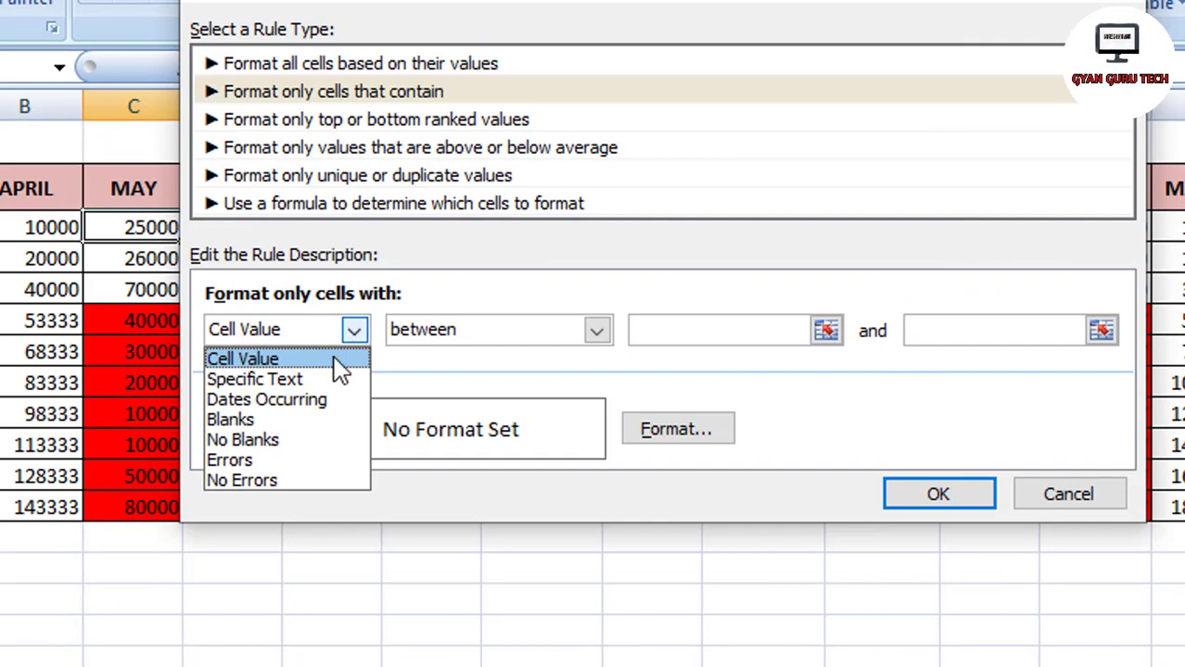
left_click(255, 419)
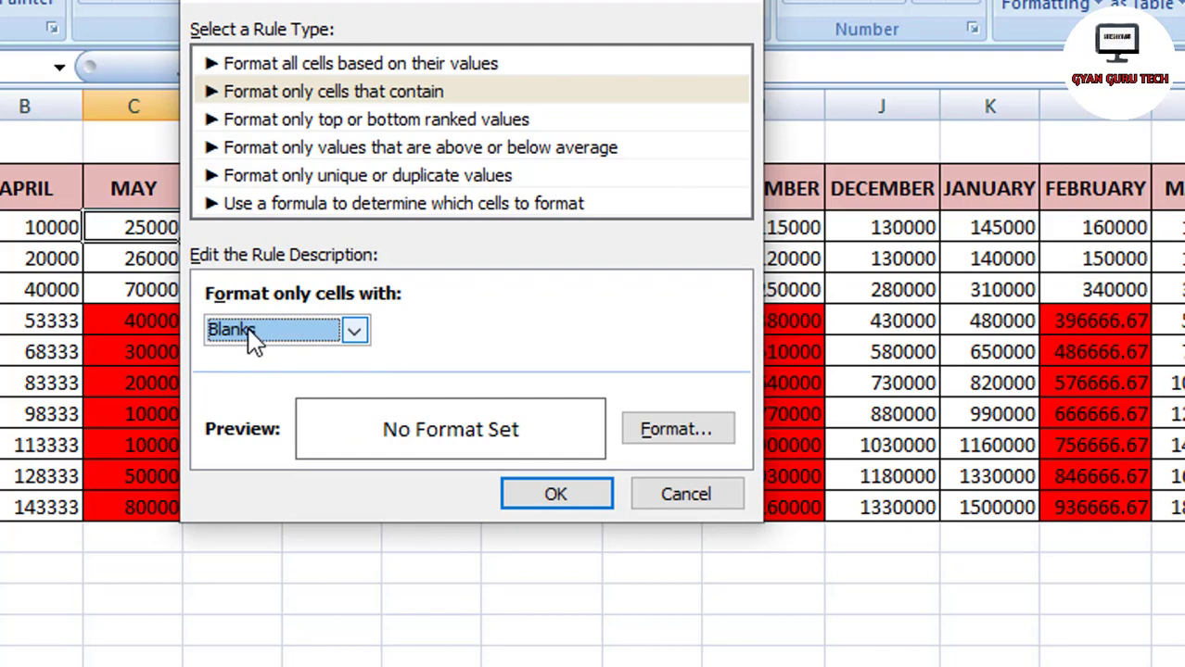
- Set the blank-cell rule's format to a white background fill and apply the rule
left_click(686, 443)
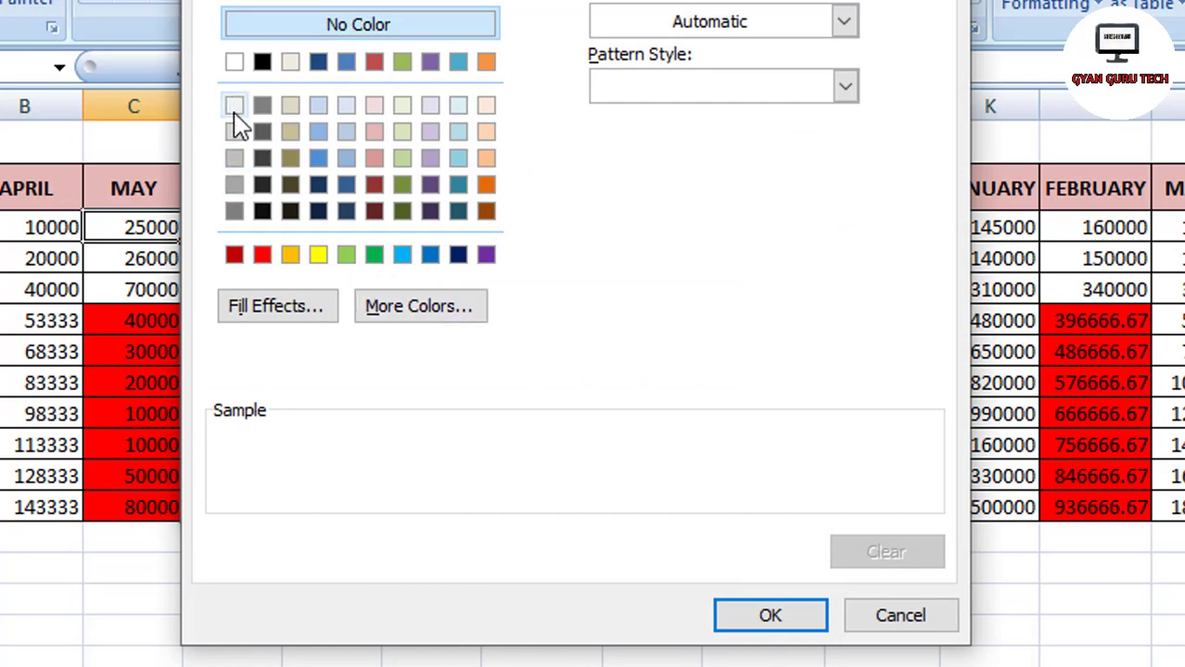
left_click(234, 62)
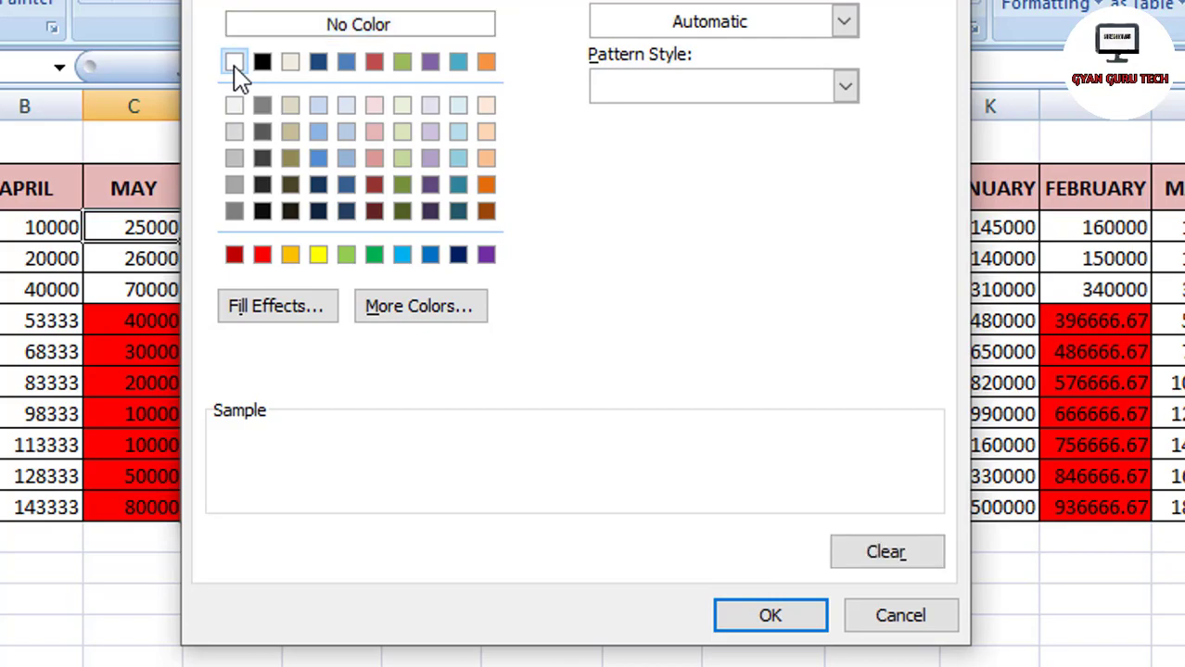
left_click(770, 619)
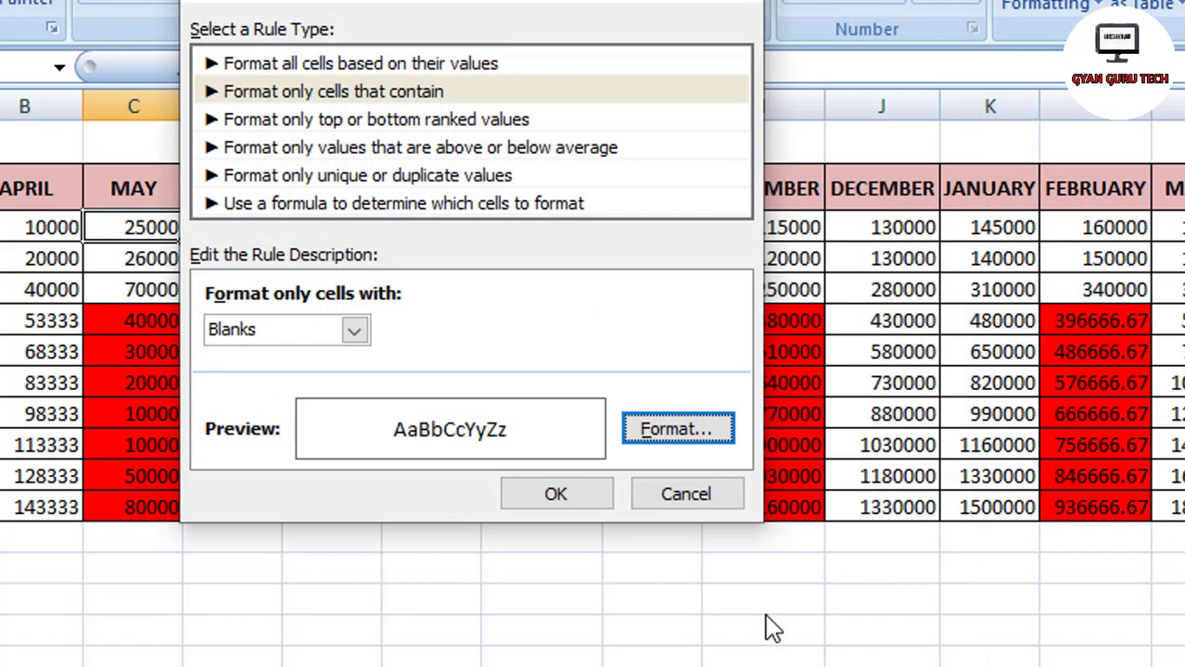
left_click(553, 497)
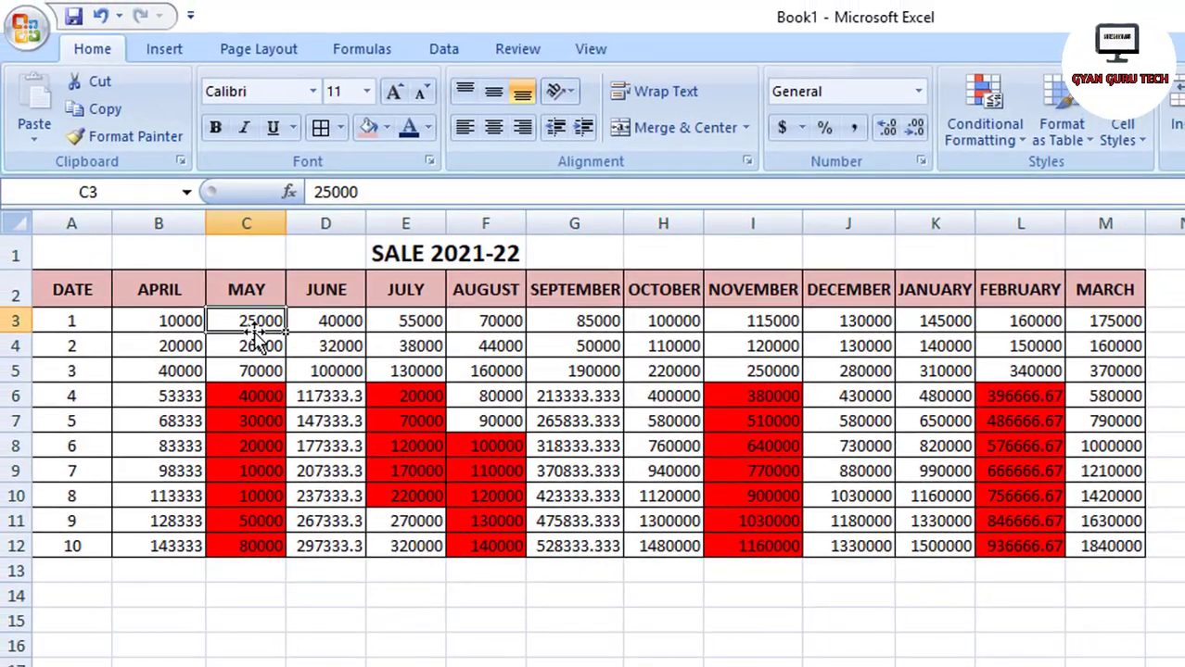
- Copy C3's updated formatting, including the blank-cell rule, across the sales cells from May onward with Format Painter, and deselect the range
left_click(148, 136)
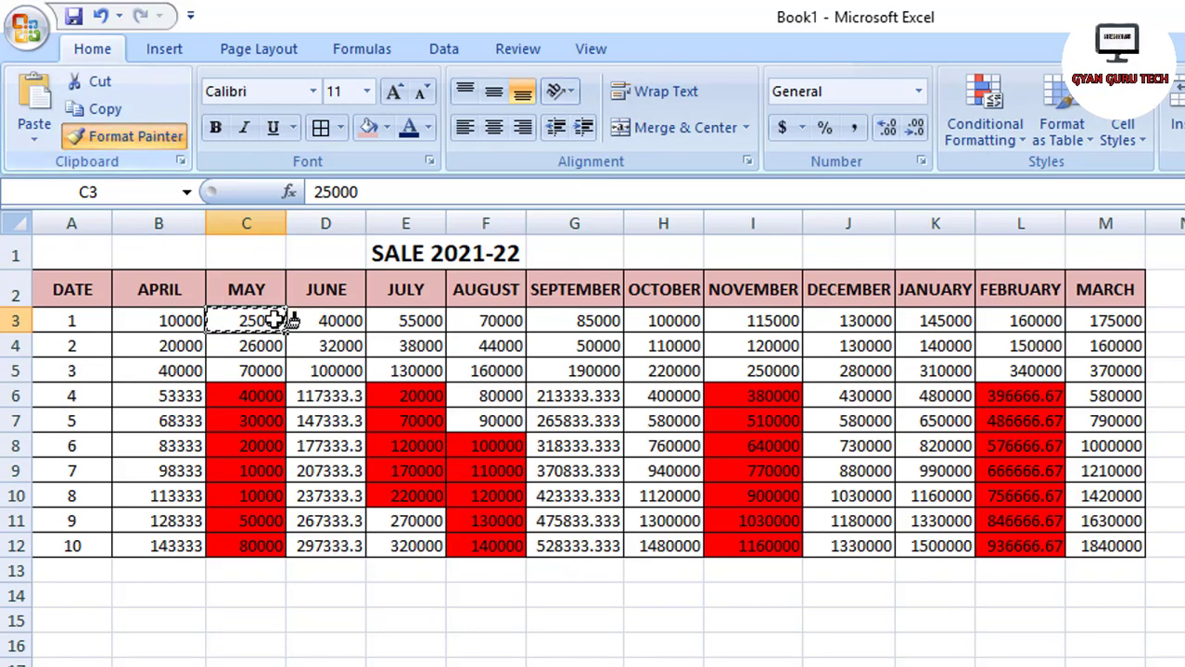
mouse_move(278, 322)
left_mouse_down()
mouse_move(926, 487)
mouse_move(1035, 545)
left_mouse_up()
left_click(1084, 614)
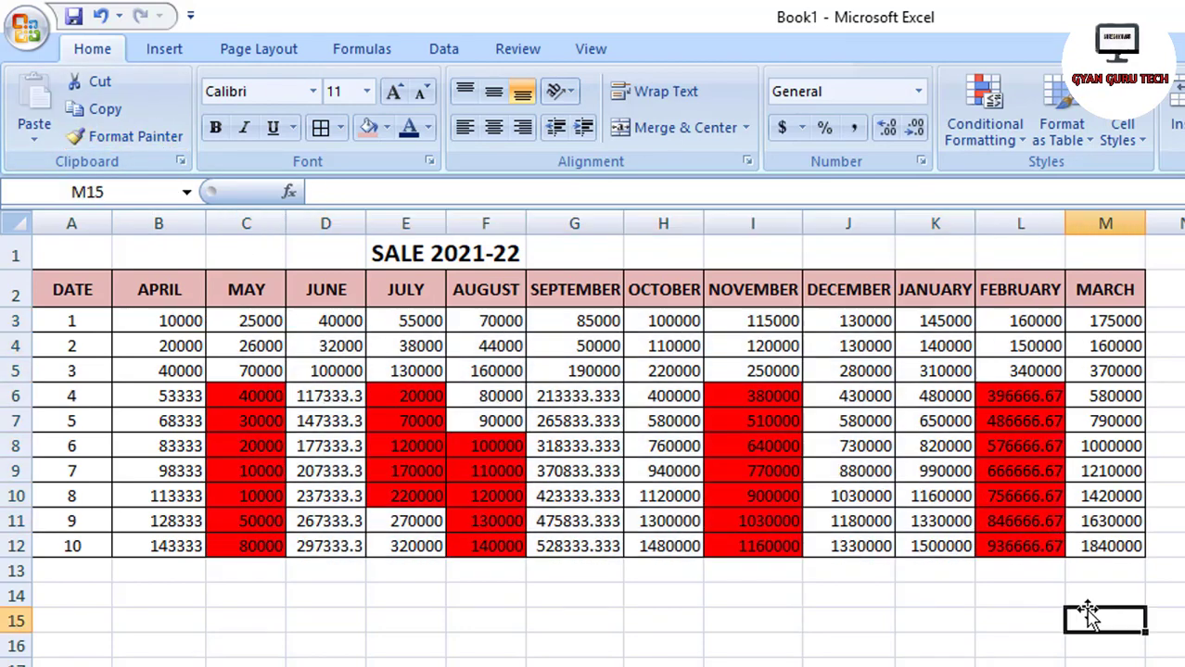
- Clear the February and November sales figures for dates 4 to 10 to test the blank-cell rule
left_click(1035, 545)
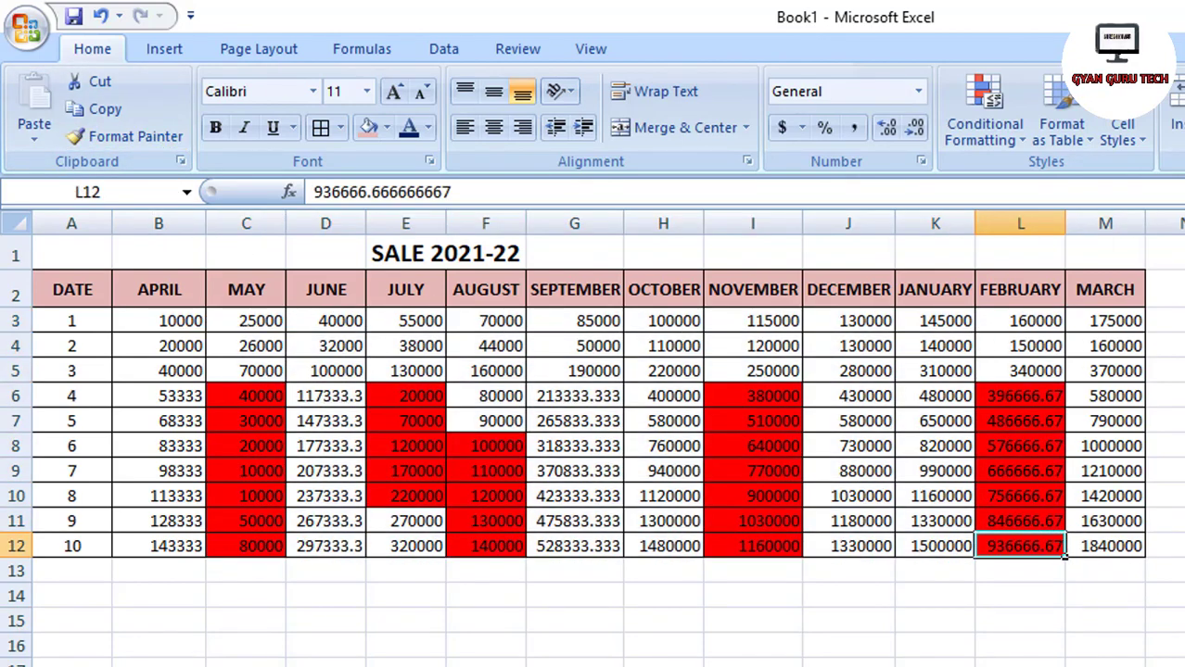
key("Delete")
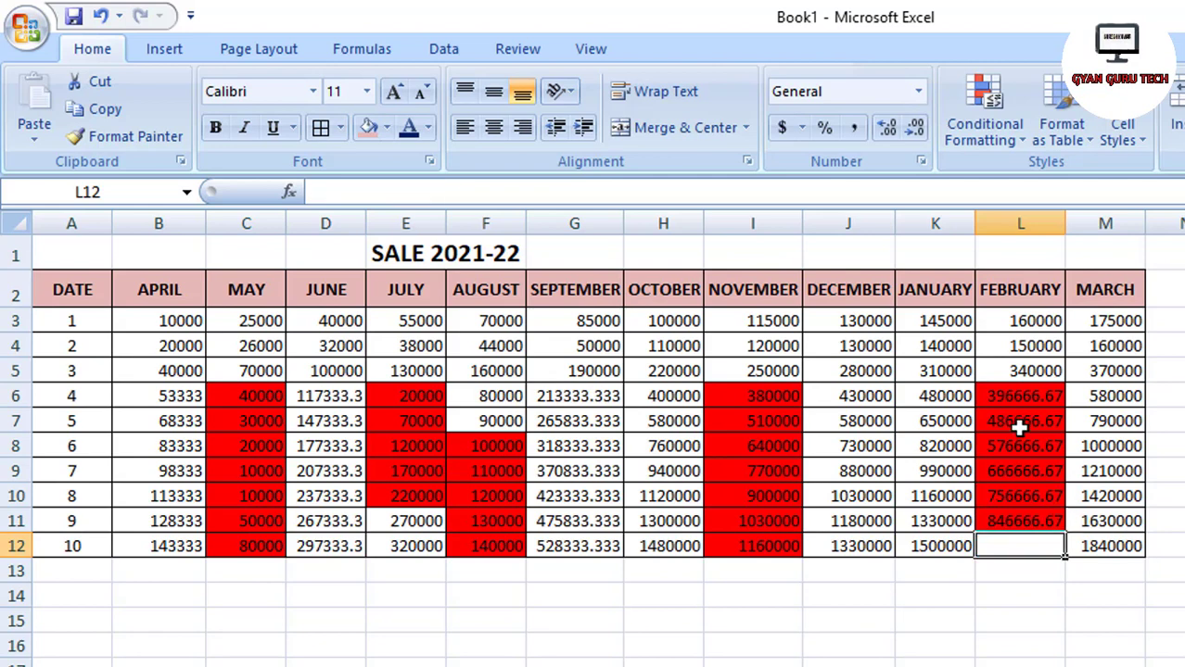
left_click_drag(1009, 396, 1004, 520)
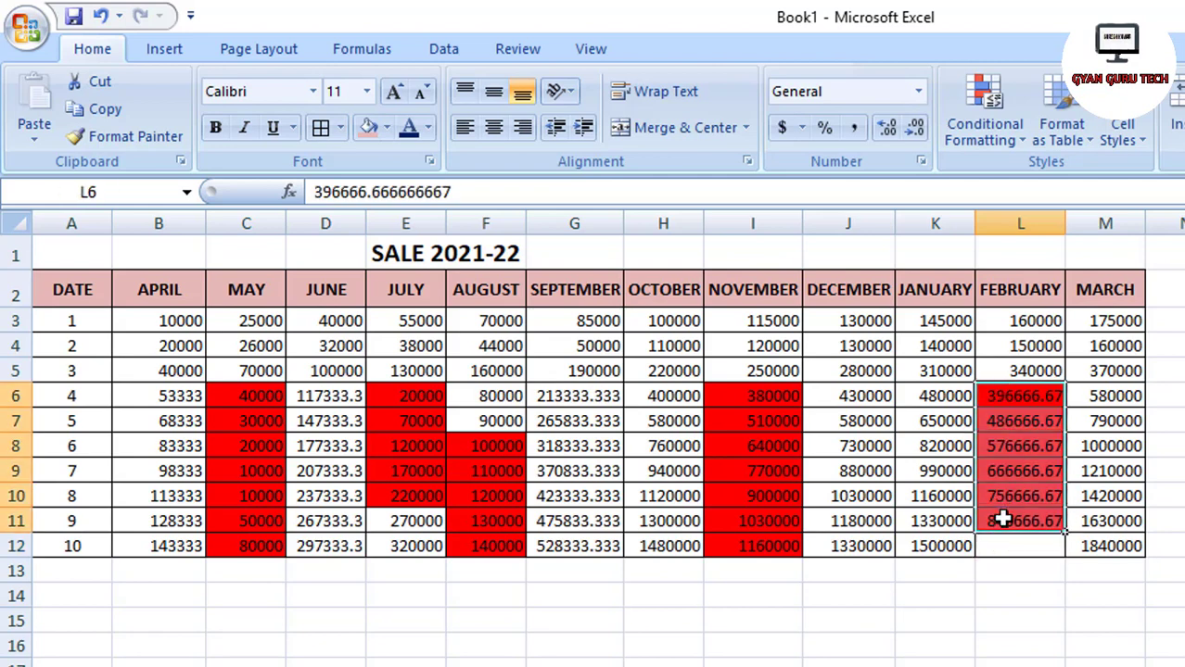
key("Delete")
left_click_drag(760, 396, 758, 540)
key("Delete")
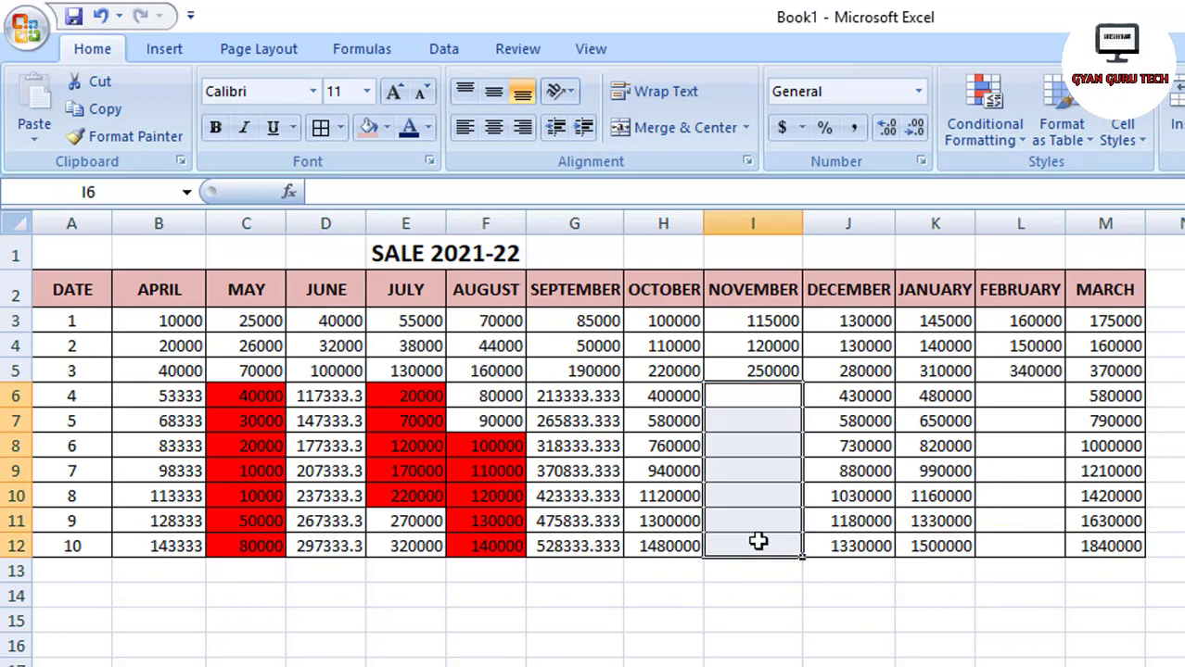